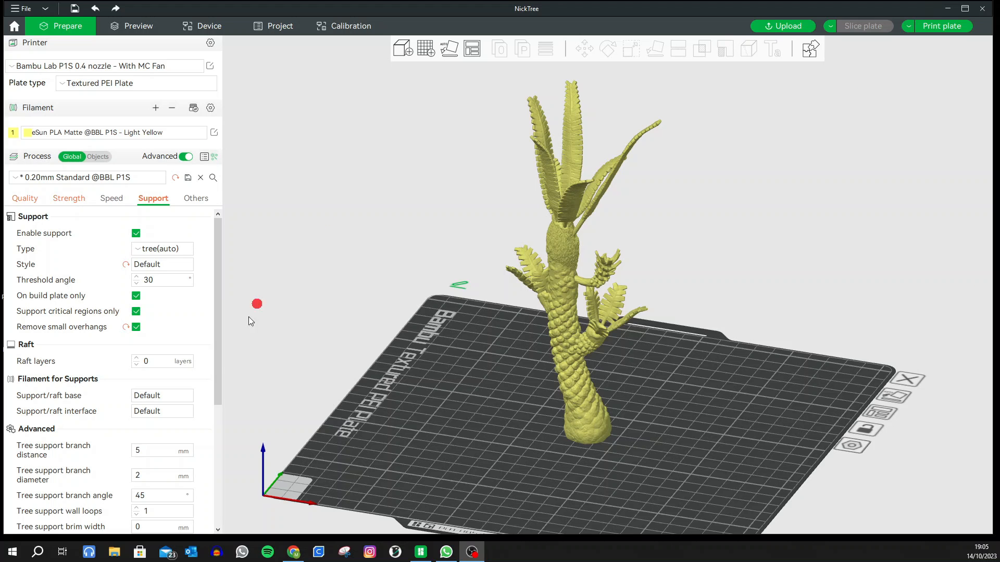
# - Preview the sliced plate to examine the automatic tree supports around the model
pyautogui.click(446, 553)
pyautogui.click(128, 26)
pyautogui.click(343, 191)
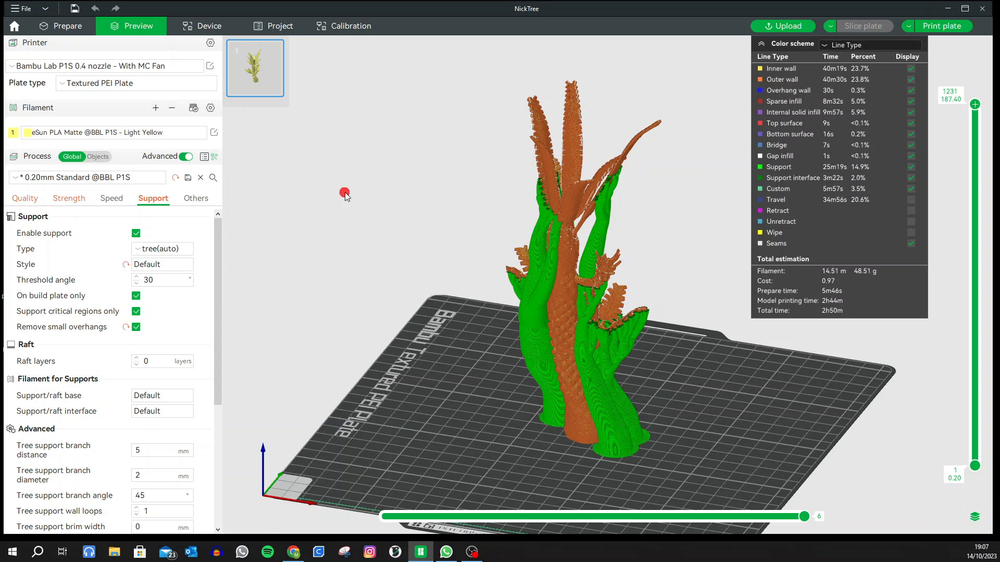
# - Change the support type to tree(manual) and return to the model preparation view
pyautogui.click(139, 253)
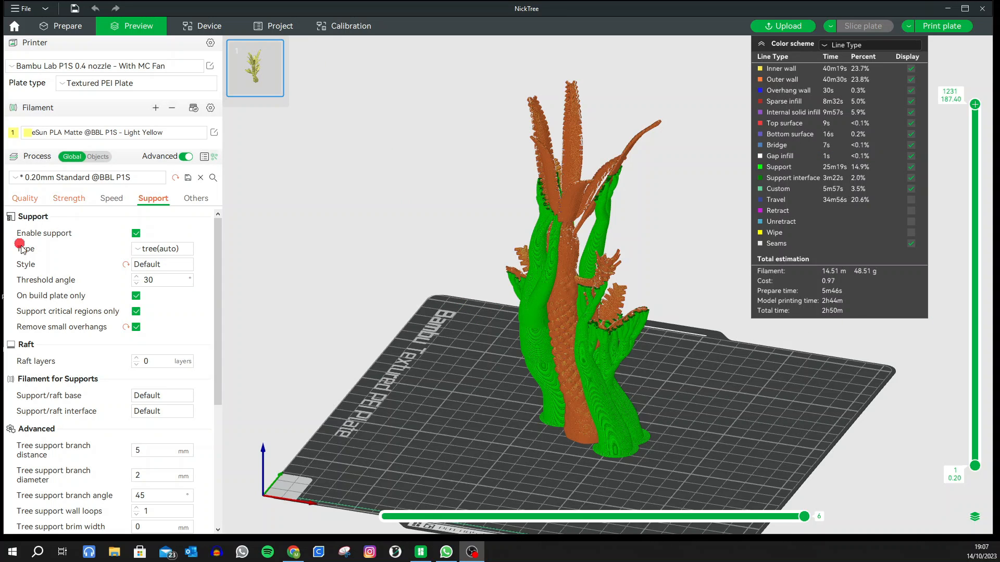
pyautogui.click(145, 250)
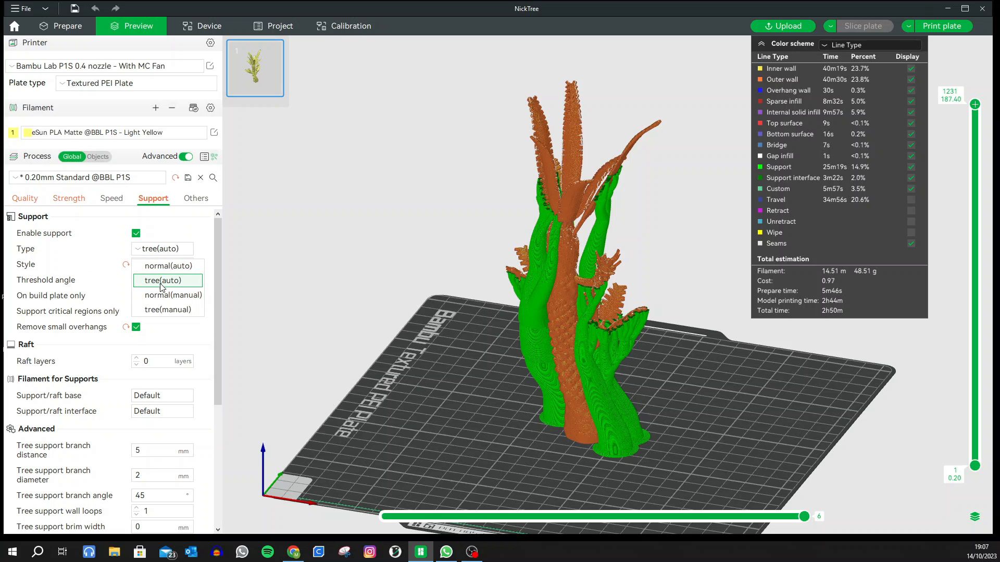
pyautogui.click(167, 311)
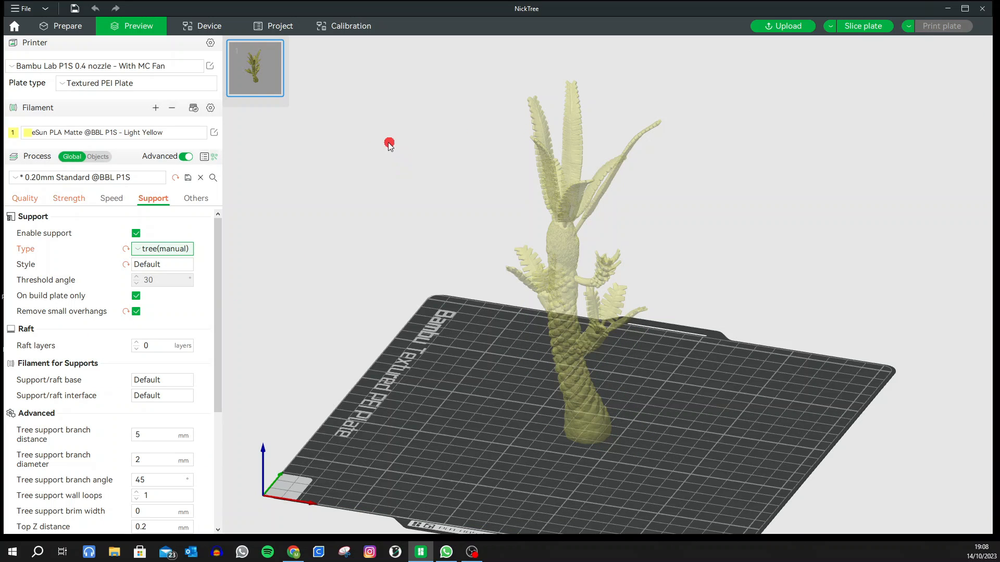
pyautogui.click(75, 28)
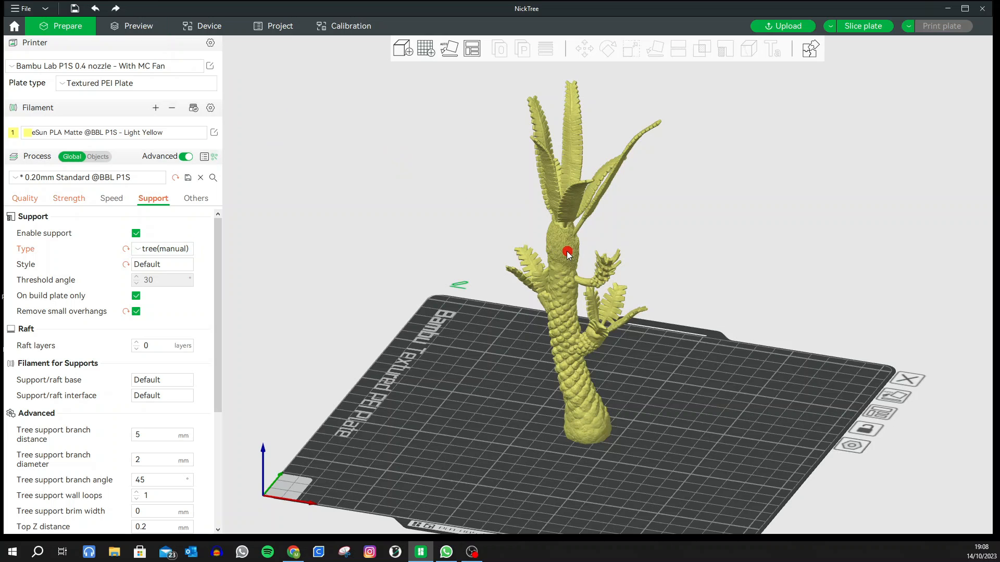
# - Examine the whole tree model from a low angle for overhanging leaves and branches
pyautogui.moveTo(483, 437); pyautogui.dragTo(483, 433, button='right')
pyautogui.moveTo(482, 433)
pyautogui.mouseDown()
pyautogui.moveTo(525, 417)
pyautogui.moveTo(629, 417)
pyautogui.moveTo(488, 416)
pyautogui.moveTo(492, 428)
pyautogui.moveTo(511, 419)
pyautogui.moveTo(508, 429)
pyautogui.mouseUp()
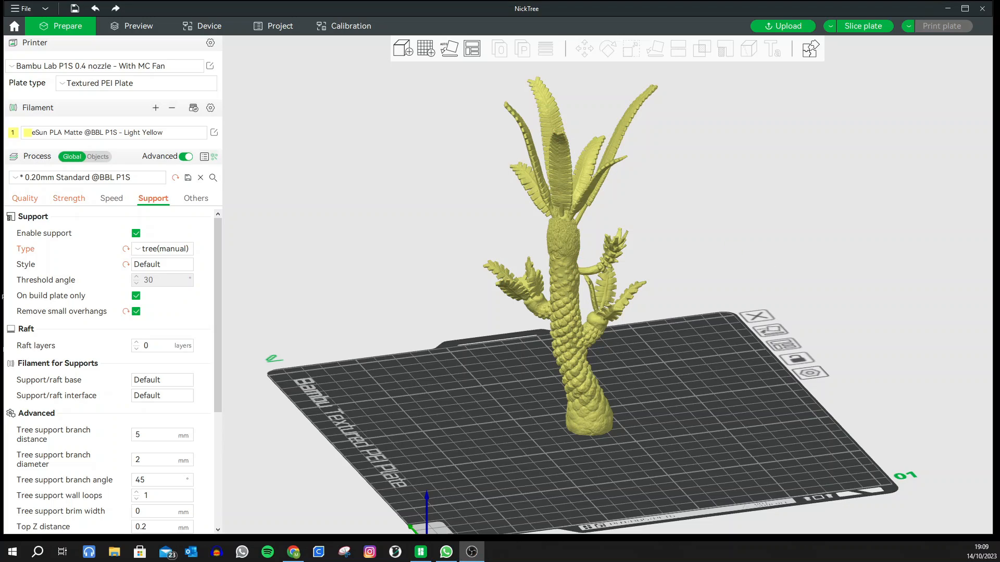
pyautogui.moveTo(441, 388); pyautogui.dragTo(463, 384)
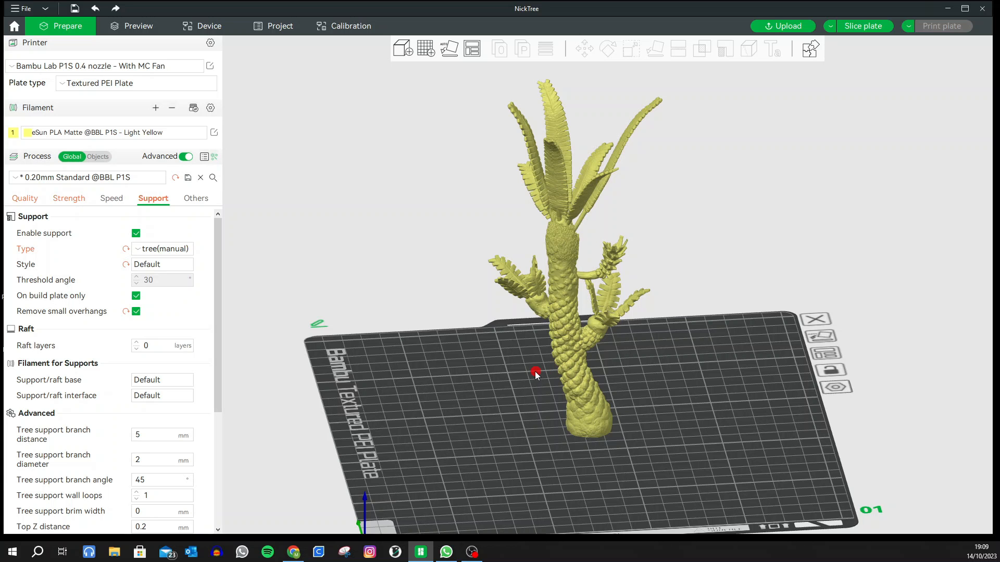
pyautogui.press('1')
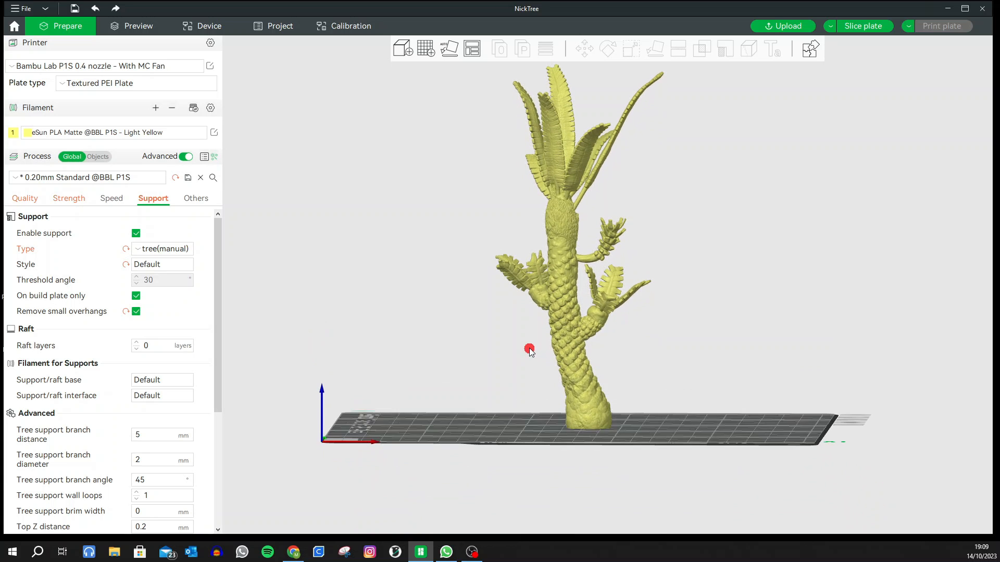
pyautogui.moveTo(529, 350); pyautogui.dragTo(556, 349)
pyautogui.moveTo(555, 351); pyautogui.dragTo(555, 350)
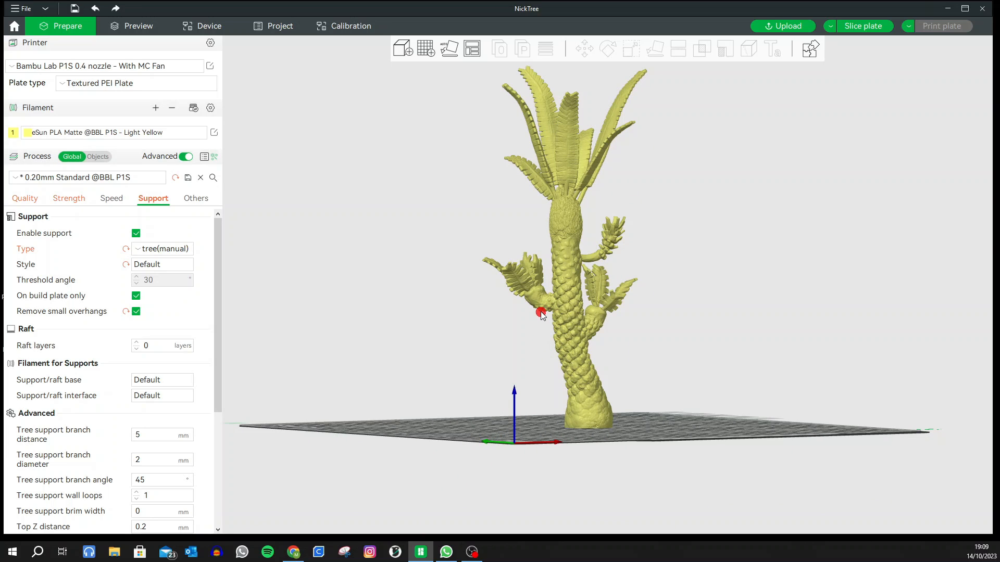
pyautogui.scroll(5, 536, 311)
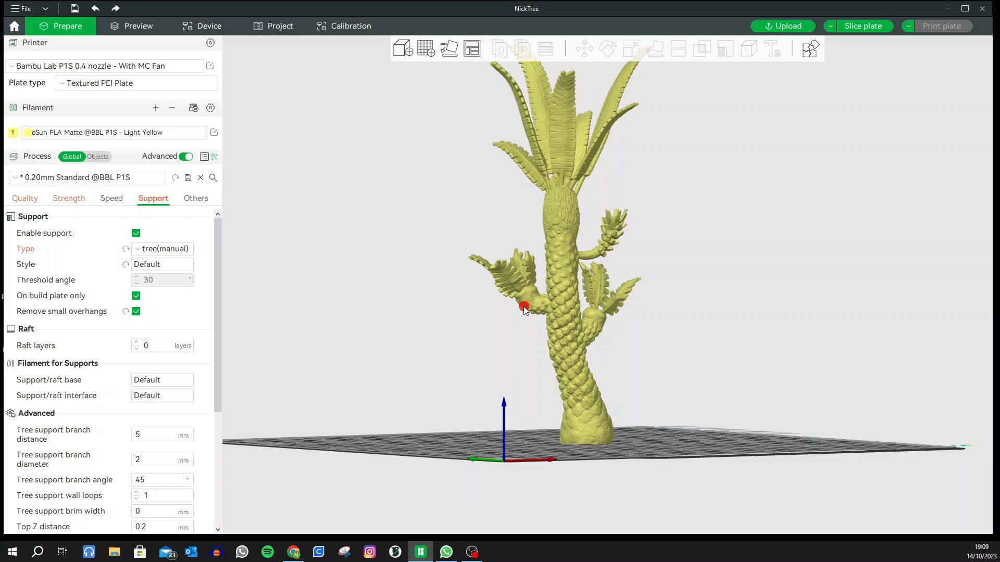
pyautogui.scroll(2, 427, 332)
# - Examine the side branches and their leaf clusters from several sides for spots needing support
pyautogui.moveTo(432, 349); pyautogui.dragTo(437, 350)
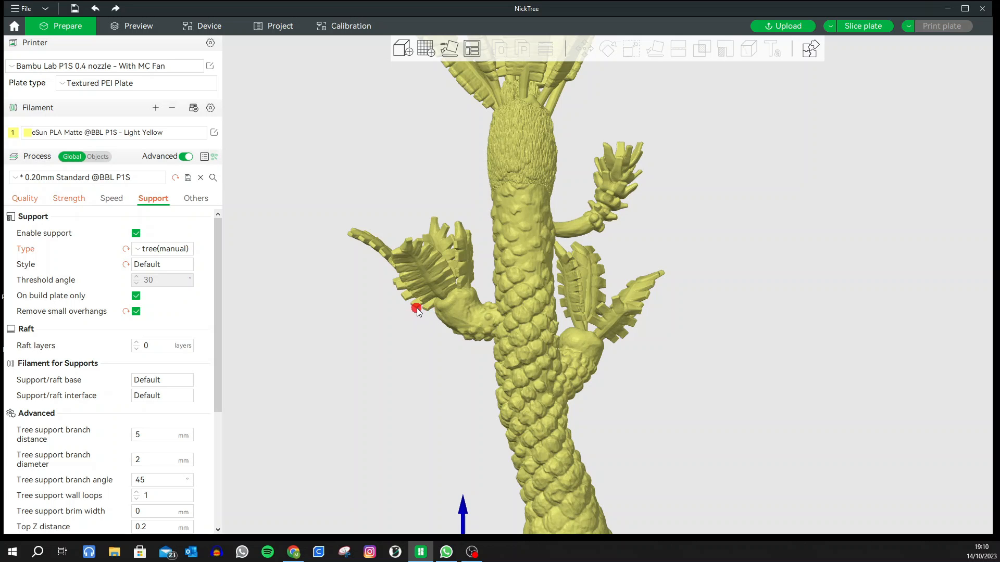
pyautogui.moveTo(344, 333); pyautogui.dragTo(375, 325)
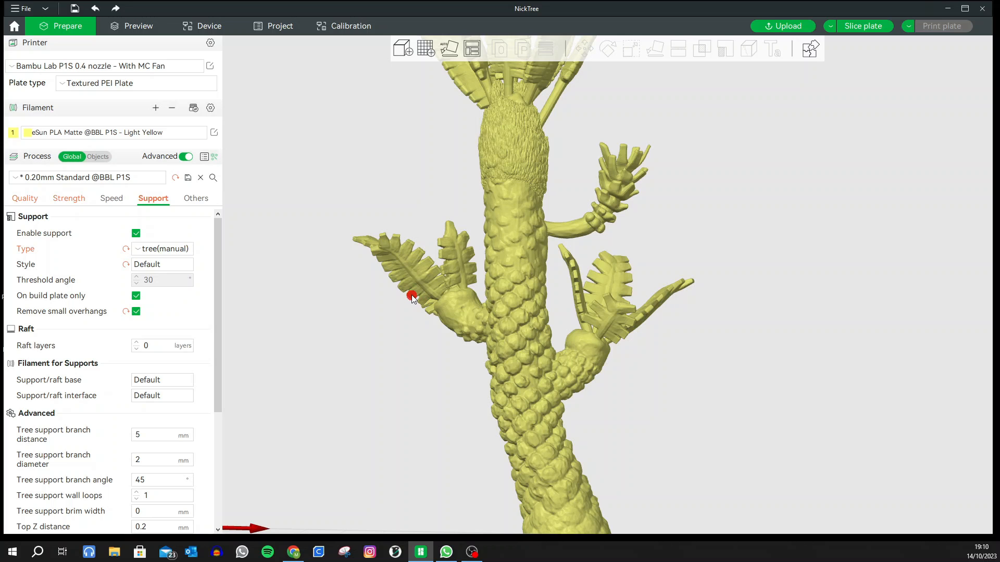
pyautogui.moveTo(415, 314)
pyautogui.mouseDown()
pyautogui.moveTo(412, 326)
pyautogui.moveTo(504, 319)
pyautogui.moveTo(453, 307)
pyautogui.moveTo(411, 320)
pyautogui.moveTo(420, 330)
pyautogui.mouseUp()
pyautogui.moveTo(616, 402)
pyautogui.mouseDown()
pyautogui.moveTo(577, 402)
pyautogui.moveTo(596, 408)
pyautogui.moveTo(605, 390)
pyautogui.moveTo(598, 402)
pyautogui.mouseUp()
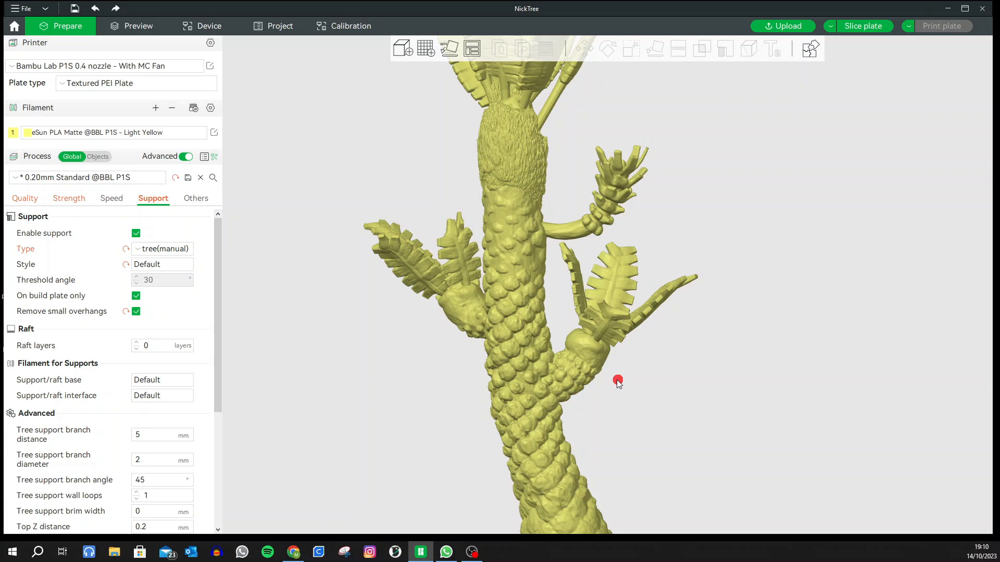
pyautogui.moveTo(617, 380); pyautogui.dragTo(596, 375)
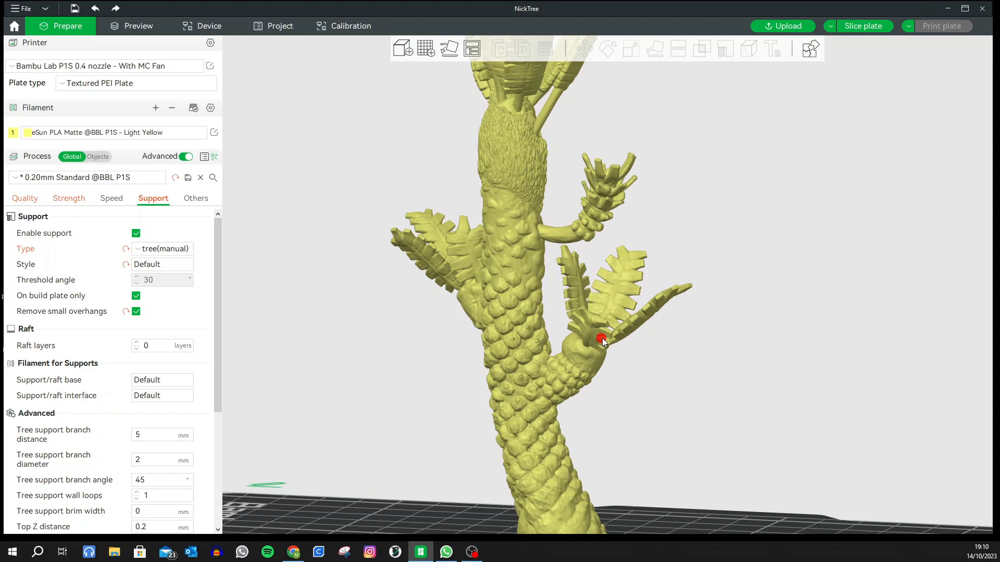
pyautogui.moveTo(683, 295); pyautogui.dragTo(596, 358)
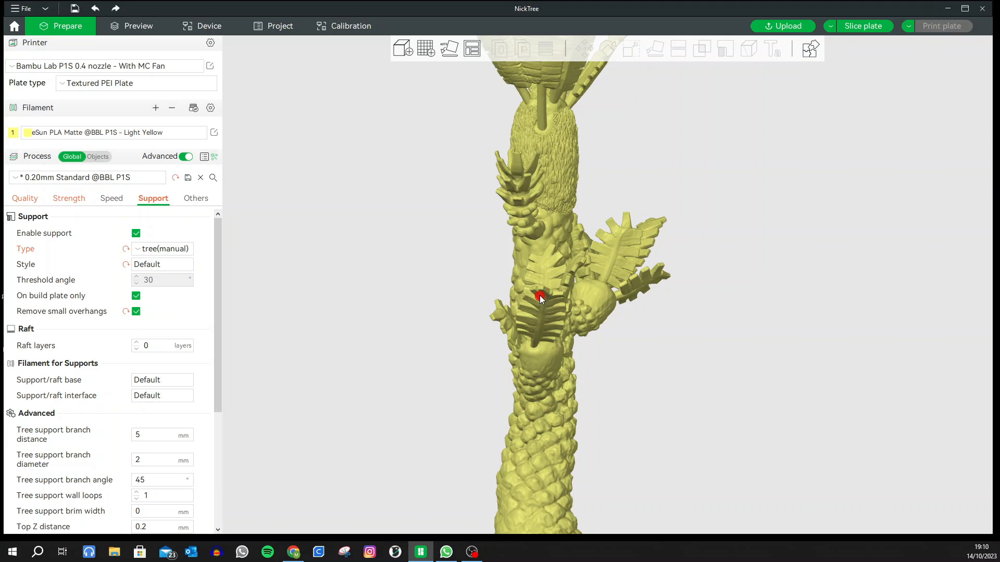
pyautogui.moveTo(539, 316); pyautogui.dragTo(566, 306)
pyautogui.moveTo(456, 337)
pyautogui.mouseDown()
pyautogui.moveTo(563, 326)
pyautogui.moveTo(493, 343)
pyautogui.moveTo(437, 332)
pyautogui.mouseUp()
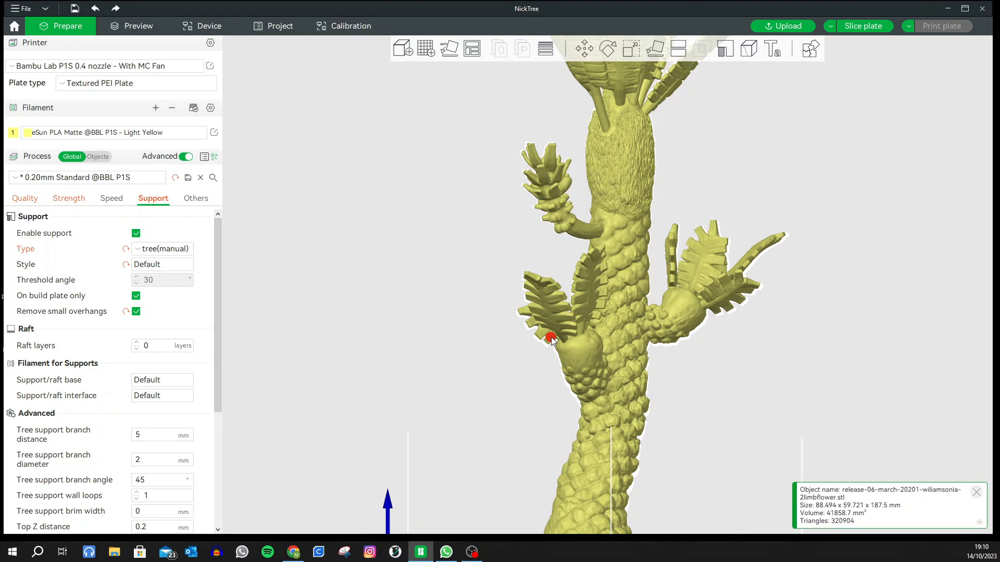
# - Inspect the leaves and bud of one lower side branch up close from different angles
pyautogui.moveTo(500, 359); pyautogui.dragTo(457, 352)
pyautogui.scroll(4, 538, 329)
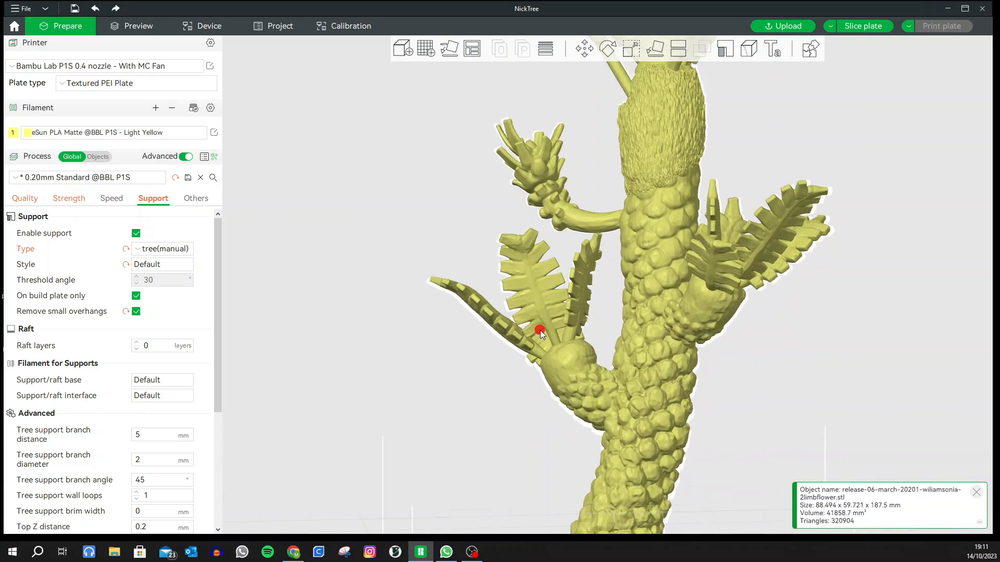
pyautogui.moveTo(461, 412)
pyautogui.mouseDown()
pyautogui.moveTo(458, 432)
pyautogui.moveTo(473, 425)
pyautogui.moveTo(453, 411)
pyautogui.moveTo(480, 415)
pyautogui.moveTo(468, 416)
pyautogui.mouseUp()
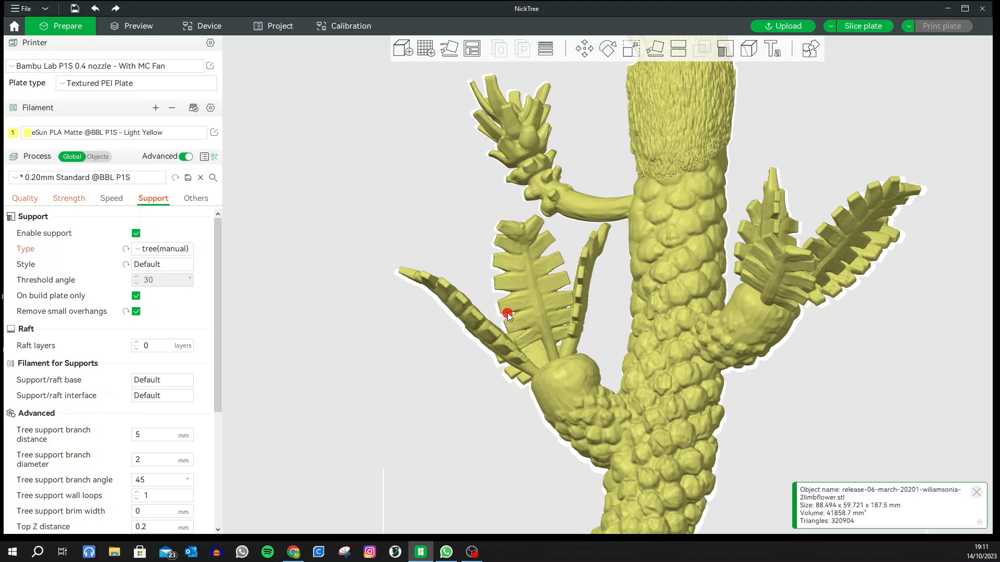
pyautogui.moveTo(514, 320); pyautogui.dragTo(513, 318, button='right')
pyautogui.moveTo(362, 447); pyautogui.dragTo(458, 403)
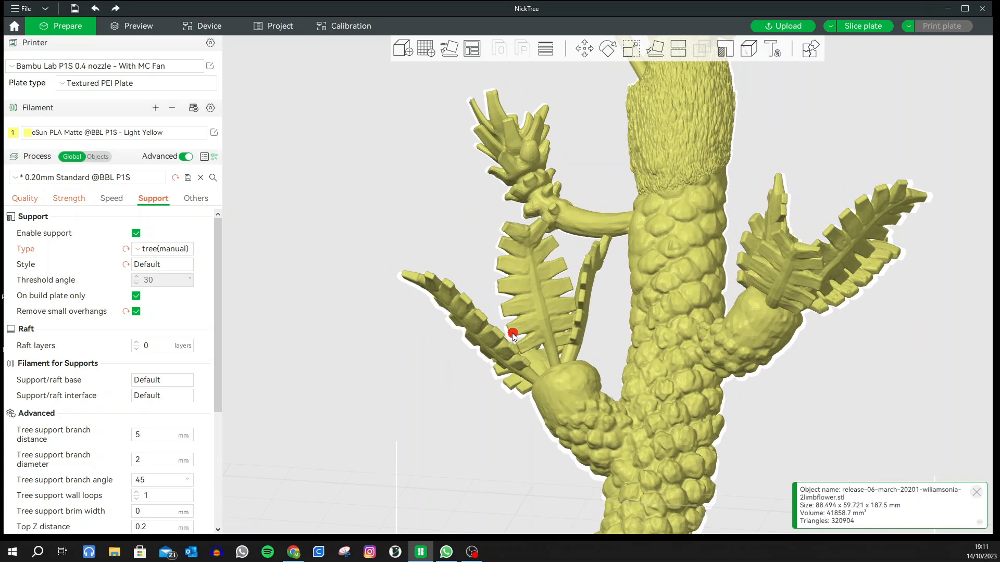
pyautogui.moveTo(334, 433); pyautogui.dragTo(340, 476)
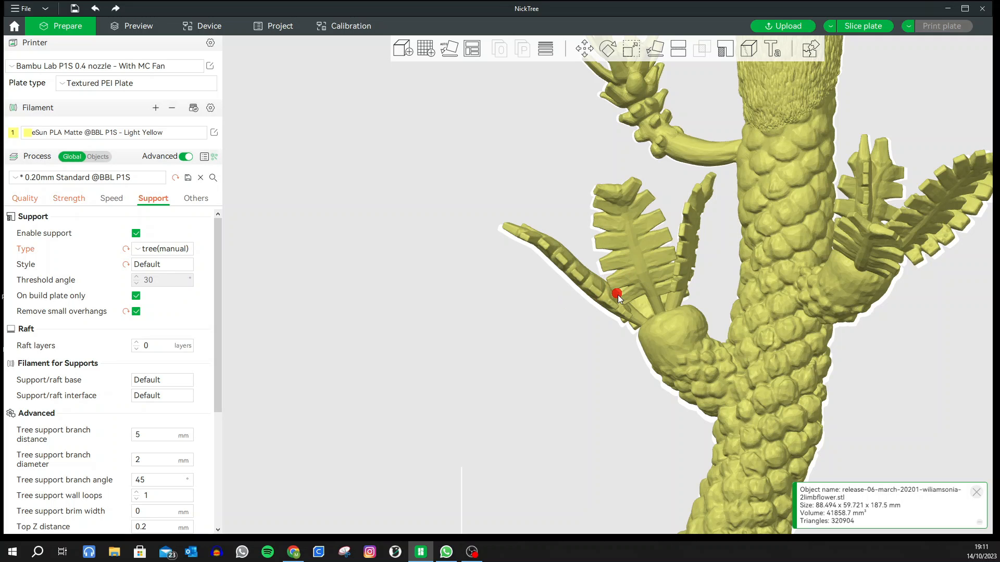
pyautogui.moveTo(518, 333); pyautogui.dragTo(537, 343)
pyautogui.moveTo(662, 325)
pyautogui.mouseDown(button='right')
pyautogui.moveTo(676, 327)
pyautogui.moveTo(655, 311)
pyautogui.mouseUp(button='right')
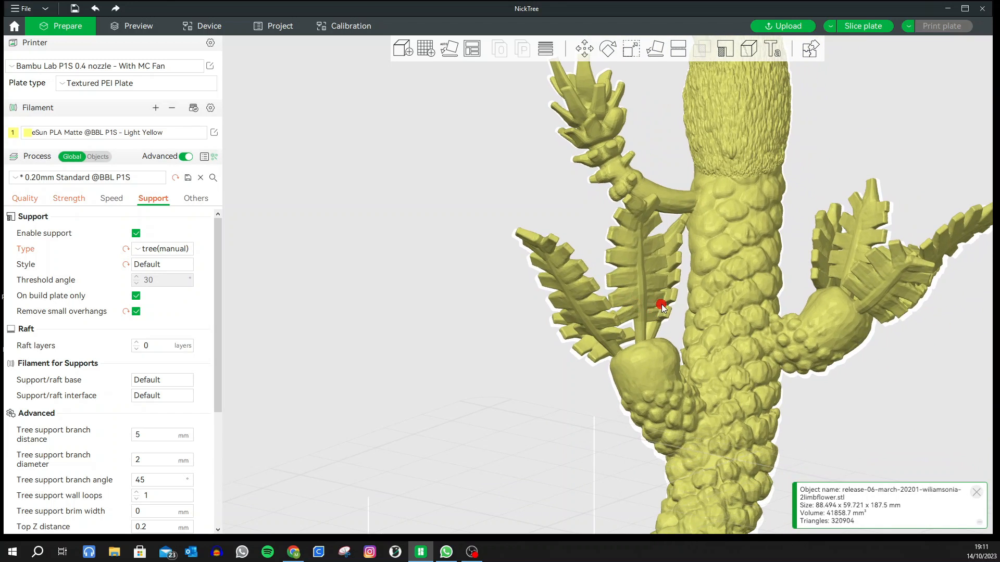
# - Review the complete tree from base to crown, including how the lower branch leaves rise from the trunk
pyautogui.click(365, 316)
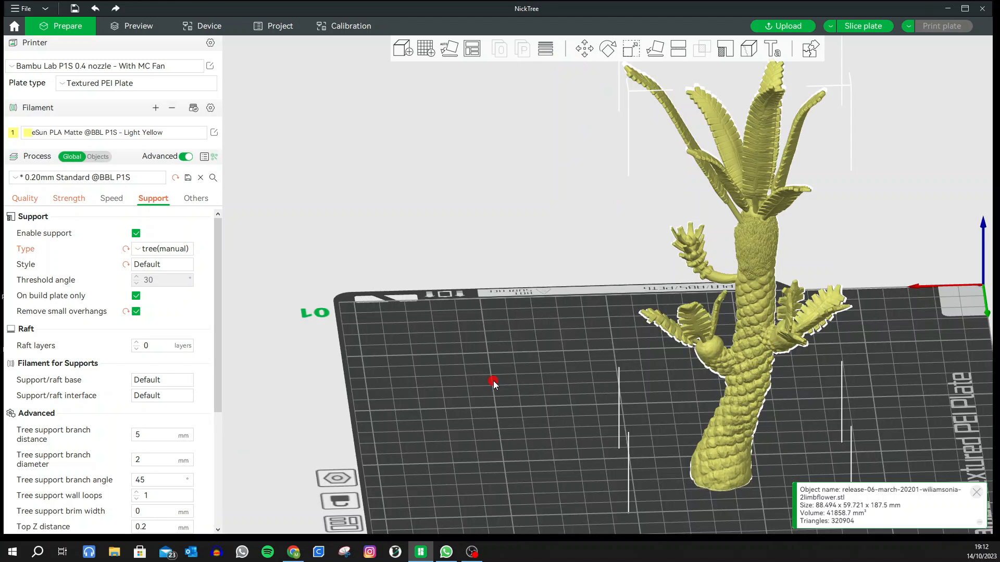
pyautogui.moveTo(508, 357)
pyautogui.mouseDown()
pyautogui.moveTo(727, 343)
pyautogui.moveTo(640, 342)
pyautogui.moveTo(647, 336)
pyautogui.mouseUp()
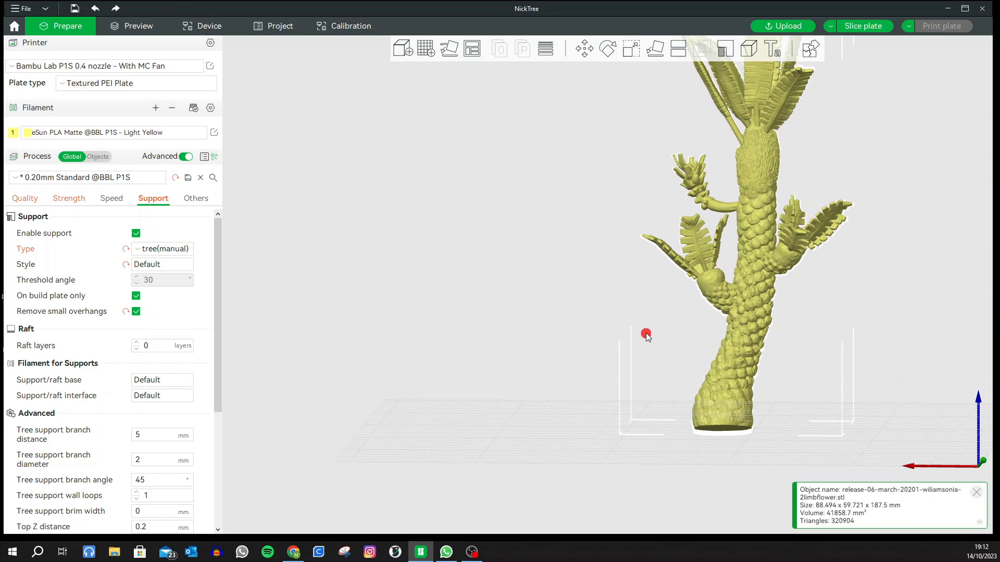
pyautogui.scroll(-2, 708, 261)
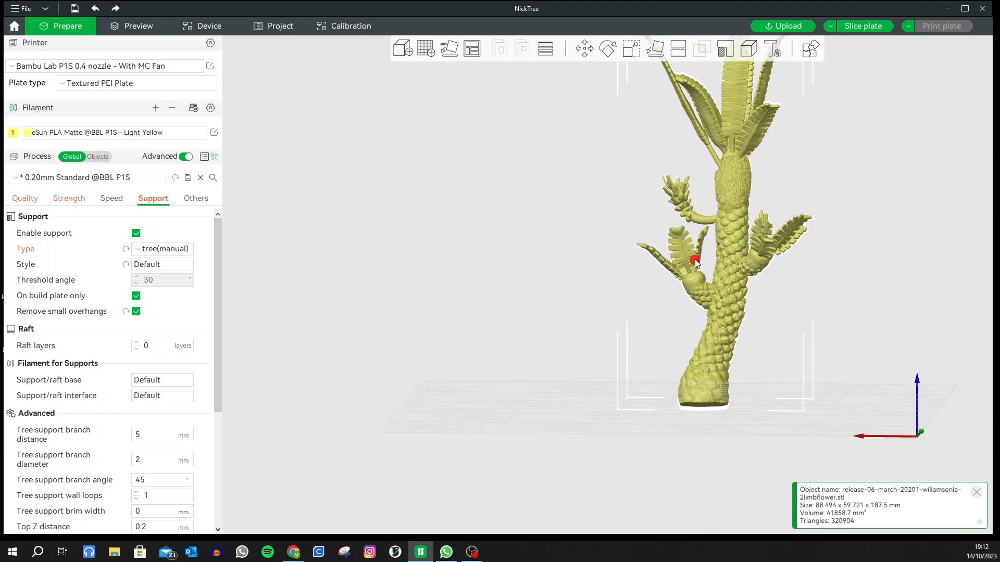
pyautogui.scroll(3, 696, 263)
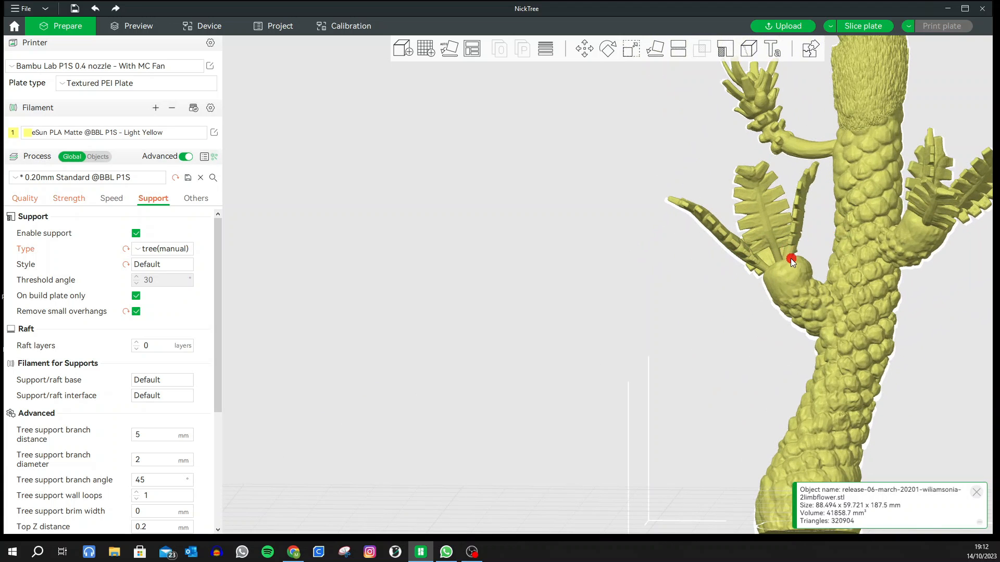
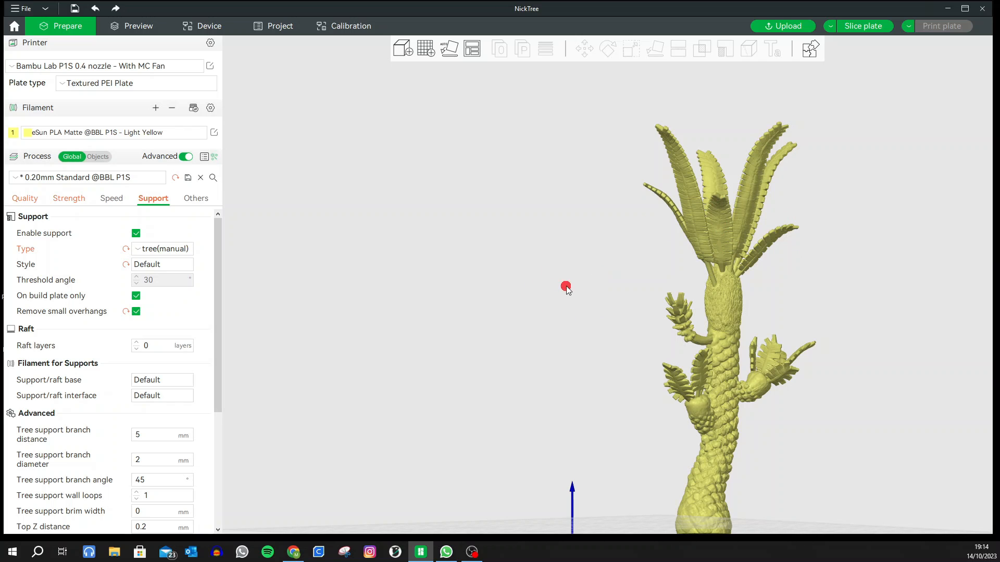
pyautogui.scroll(-2, 806, 461)
pyautogui.scroll(-1, 806, 461)
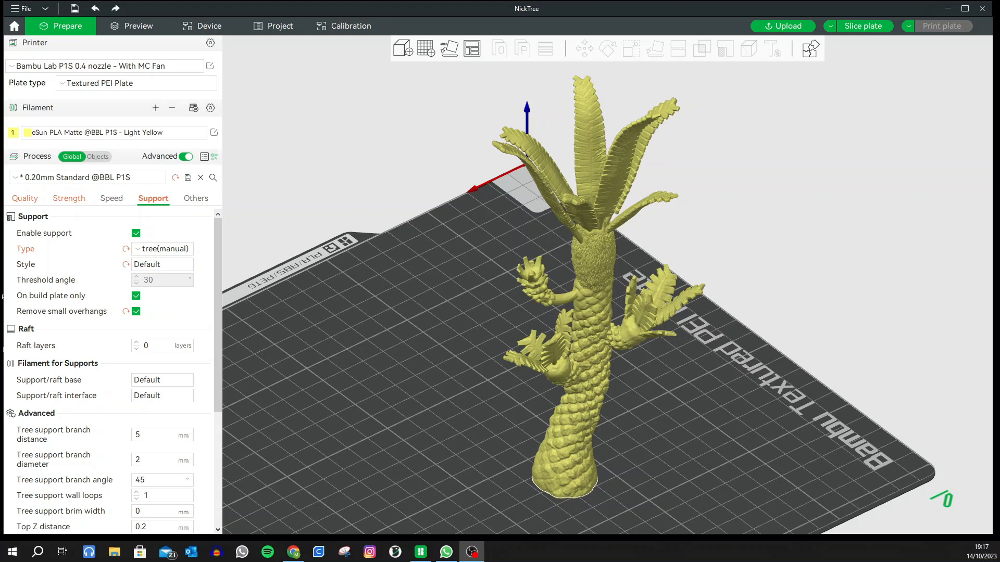
# - Open support painting on the tree model and set the overhang highlight to 30
pyautogui.click(592, 254)
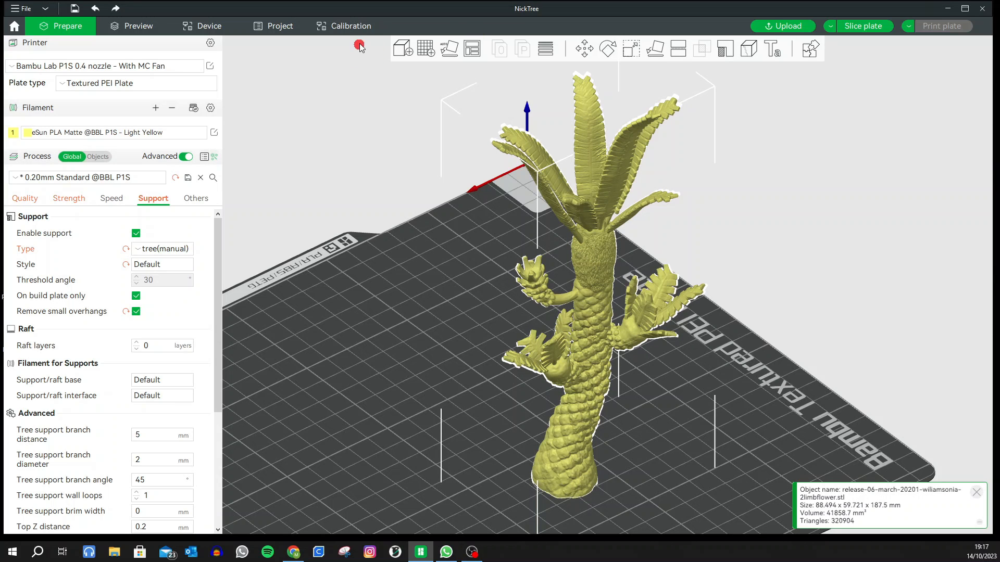
pyautogui.click(728, 53)
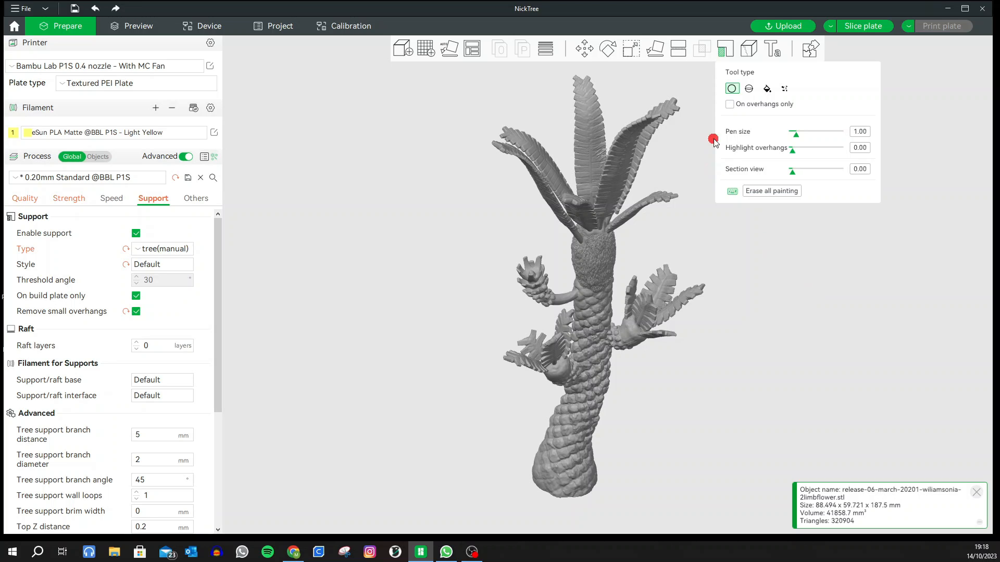
pyautogui.click(860, 132)
pyautogui.moveTo(792, 150); pyautogui.dragTo(816, 154)
pyautogui.moveTo(693, 412); pyautogui.dragTo(669, 349)
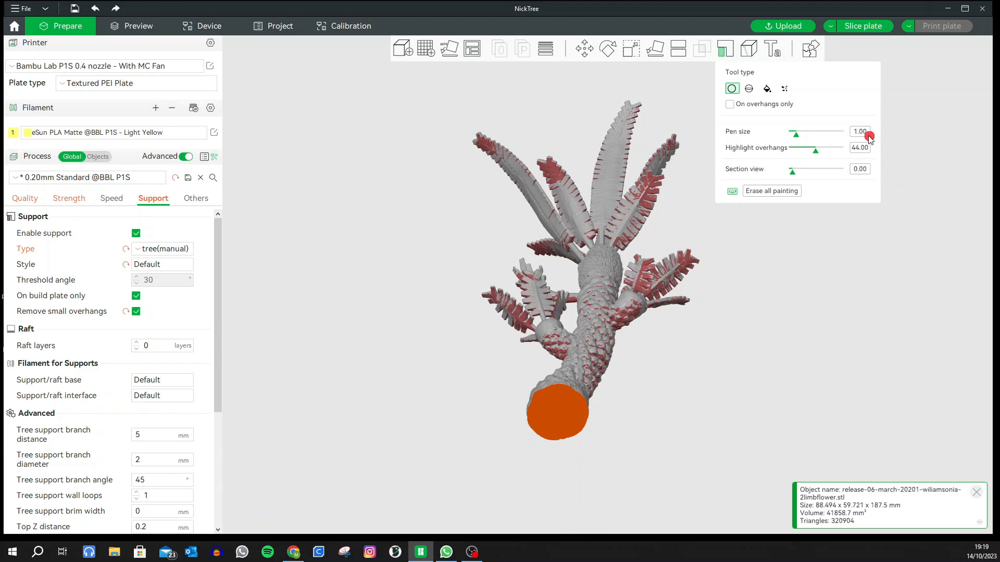
pyautogui.click(808, 156)
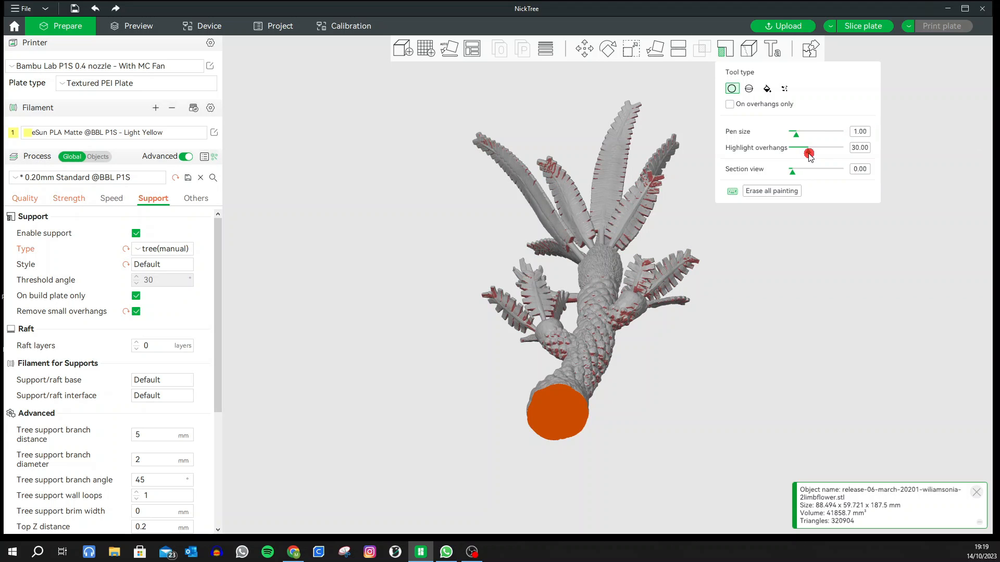
pyautogui.moveTo(723, 359); pyautogui.dragTo(729, 387)
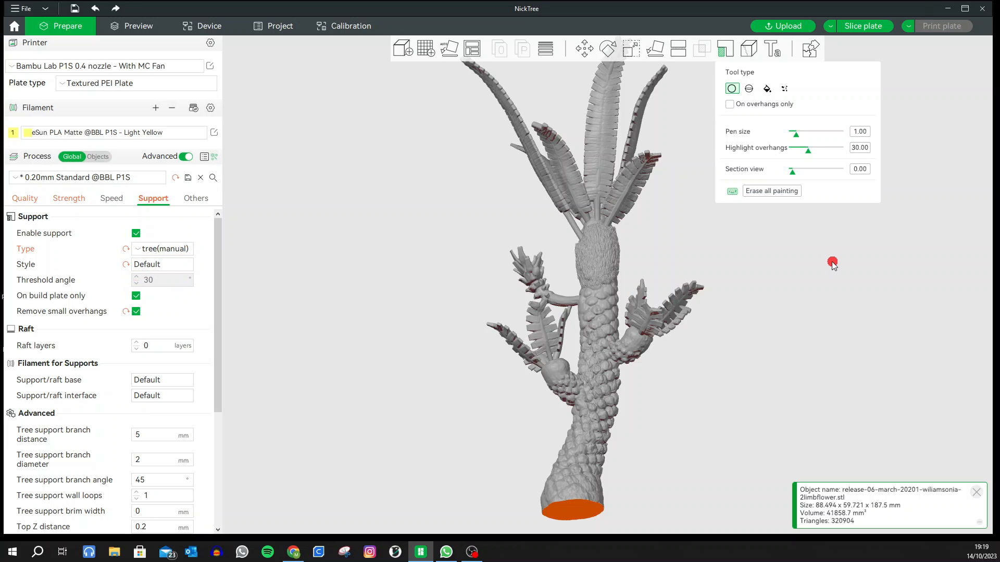
# - Try the section view on the tree and inspect the highlighted overhangs from several sides
pyautogui.moveTo(792, 172)
pyautogui.mouseDown()
pyautogui.moveTo(826, 185)
pyautogui.moveTo(803, 166)
pyautogui.mouseUp()
pyautogui.moveTo(733, 193)
pyautogui.scroll(5, 538, 425)
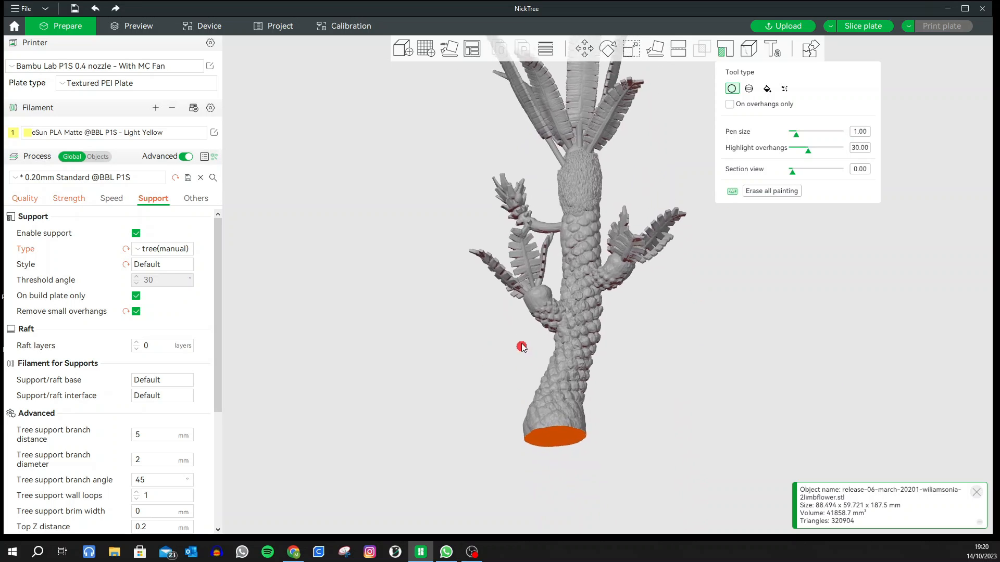
pyautogui.moveTo(521, 326); pyautogui.dragTo(499, 335)
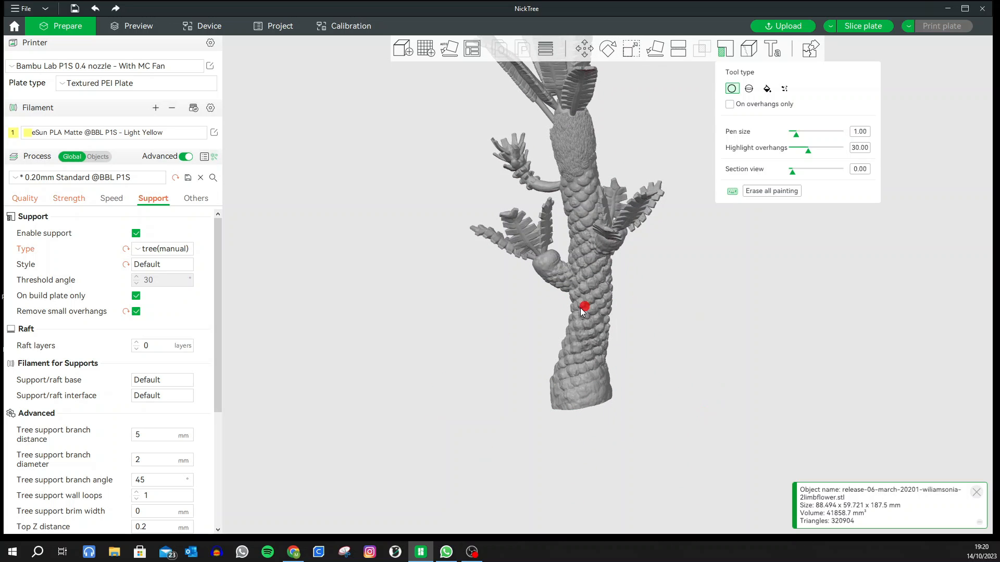
pyautogui.moveTo(542, 362); pyautogui.dragTo(648, 353)
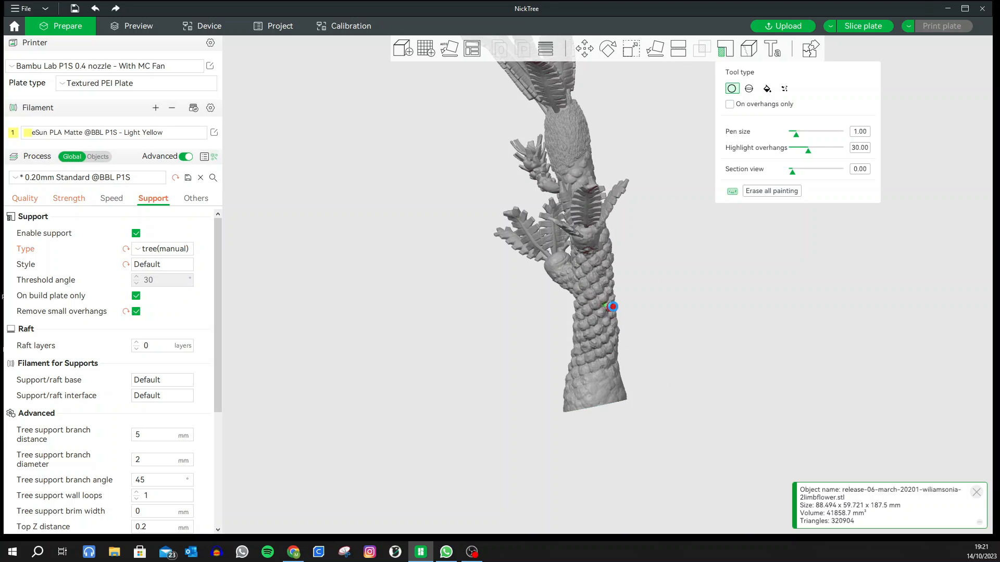
# - Paint small, scattered support spots across the lower trunk on the tree's first sides, above the flared base
pyautogui.moveTo(722, 354); pyautogui.dragTo(598, 330)
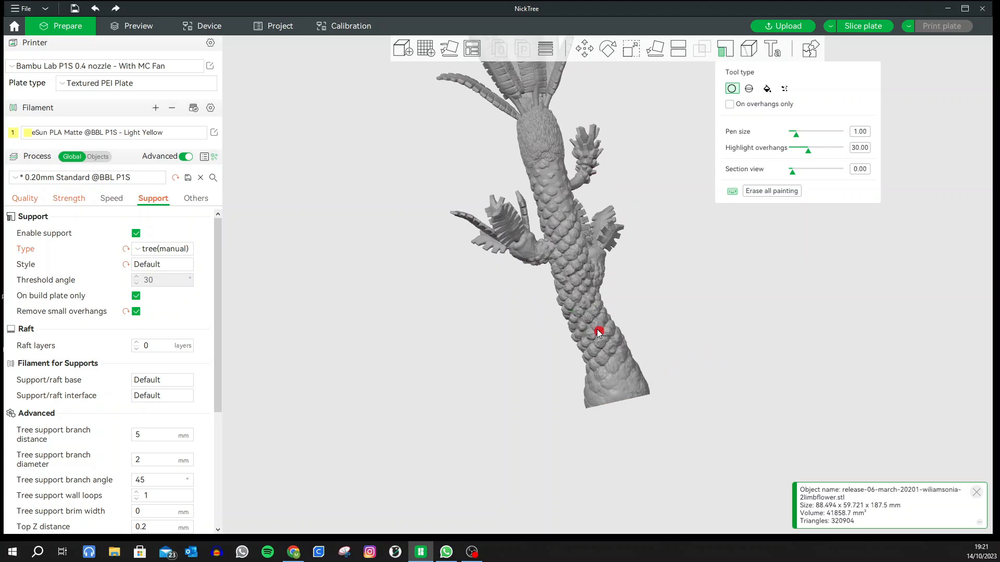
pyautogui.click(590, 314)
pyautogui.click(608, 333)
pyautogui.moveTo(484, 357); pyautogui.dragTo(563, 341)
pyautogui.click(556, 322)
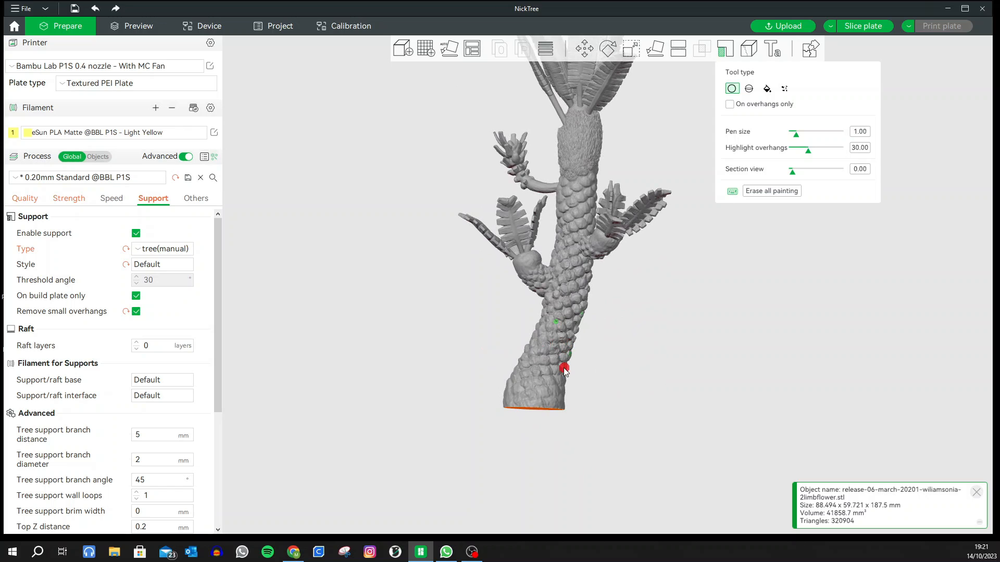
pyautogui.click(549, 364)
pyautogui.click(576, 325)
pyautogui.click(543, 322)
pyautogui.click(539, 344)
# - Add scattered support spots around the remaining sides of the trunk, from the flared base up to just below the lowest branches
pyautogui.moveTo(442, 333); pyautogui.dragTo(505, 350)
pyautogui.click(498, 358)
pyautogui.click(492, 327)
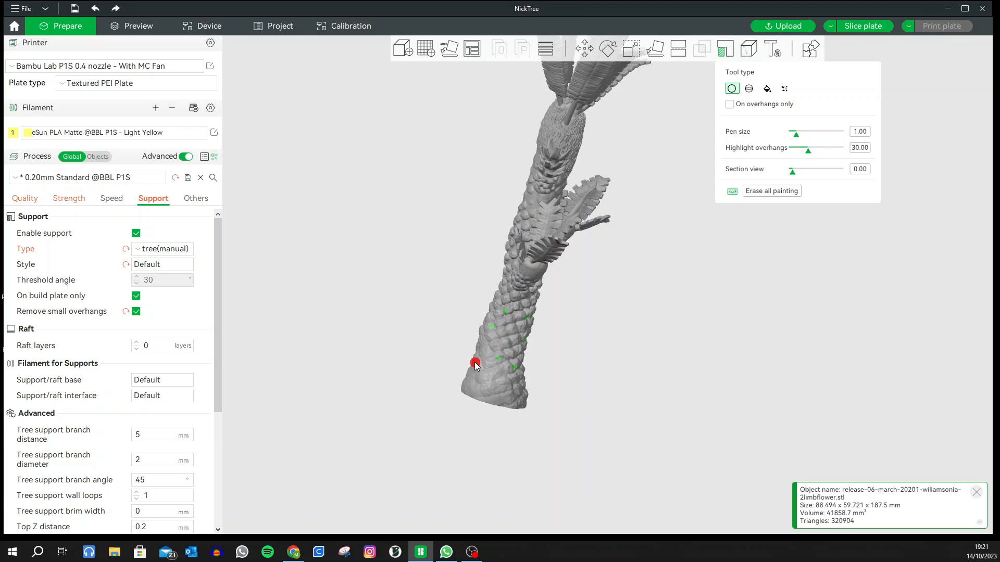
pyautogui.moveTo(410, 335); pyautogui.dragTo(396, 313)
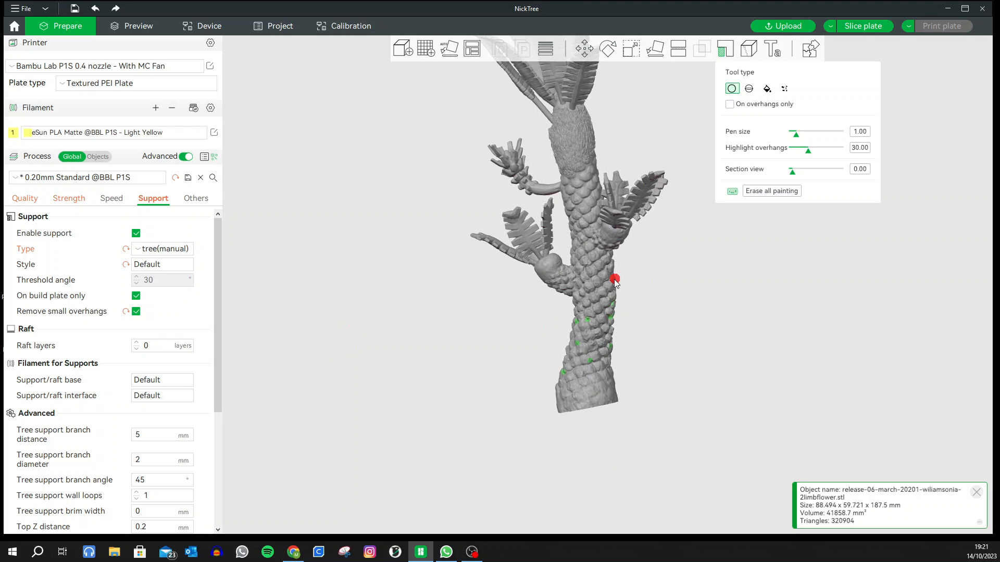
pyautogui.click(591, 292)
pyautogui.click(587, 386)
pyautogui.moveTo(681, 352); pyautogui.dragTo(598, 359)
pyautogui.click(586, 295)
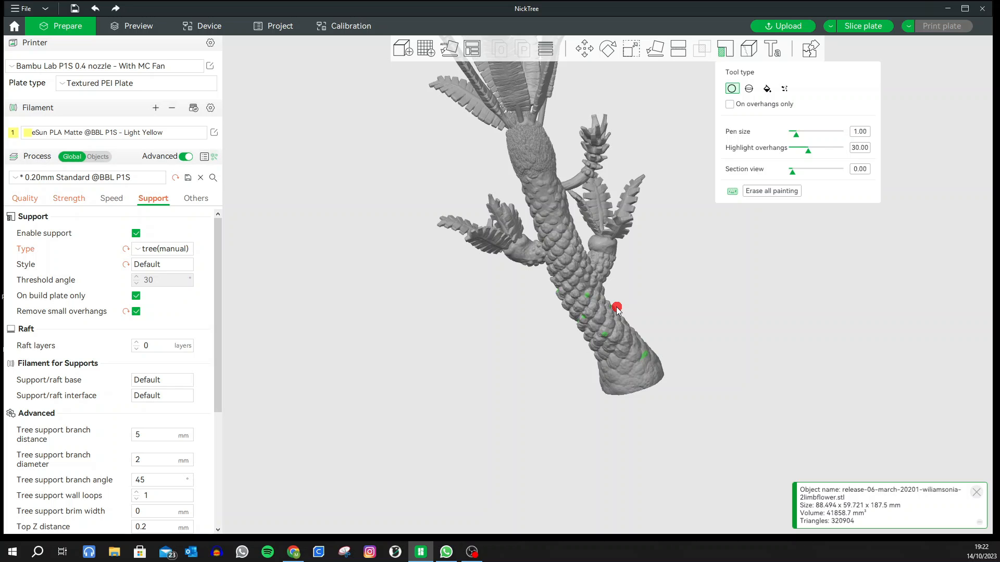
pyautogui.moveTo(578, 356)
pyautogui.mouseDown()
pyautogui.moveTo(624, 338)
pyautogui.moveTo(656, 350)
pyautogui.moveTo(643, 339)
pyautogui.moveTo(686, 338)
pyautogui.moveTo(677, 350)
pyautogui.moveTo(734, 355)
pyautogui.moveTo(586, 344)
pyautogui.moveTo(668, 339)
pyautogui.mouseUp()
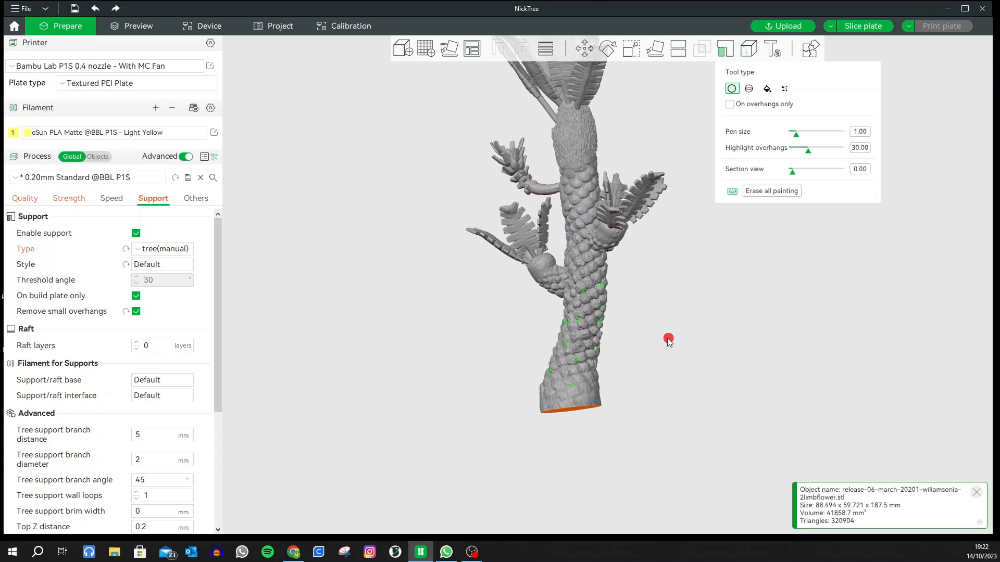
pyautogui.click(589, 327)
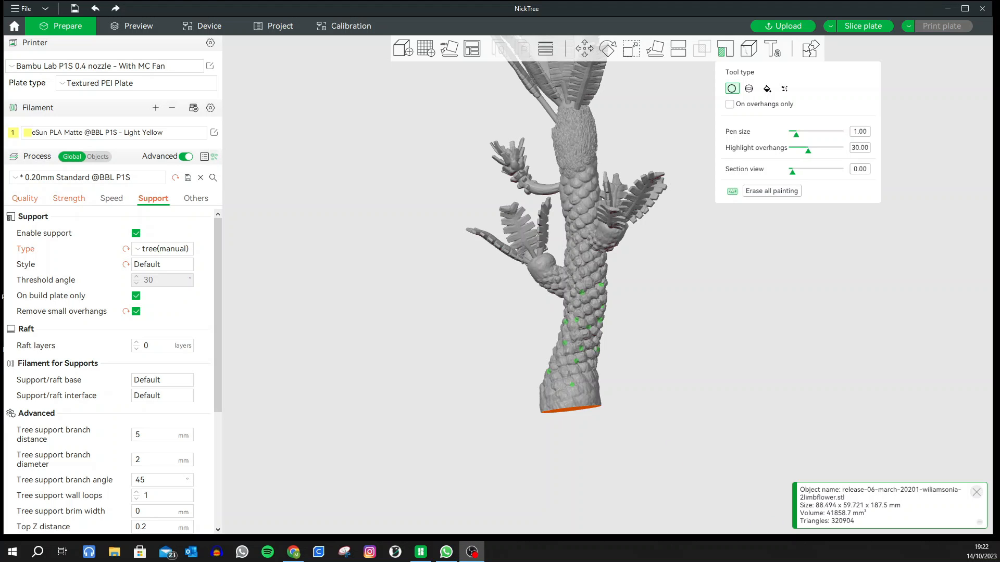
# - Paint supports on the knobby underside of the higher of the two lower leafy branches, near where it joins the trunk
pyautogui.moveTo(699, 284)
pyautogui.mouseDown()
pyautogui.moveTo(719, 290)
pyautogui.moveTo(617, 285)
pyautogui.moveTo(607, 274)
pyautogui.moveTo(592, 293)
pyautogui.moveTo(603, 281)
pyautogui.moveTo(503, 229)
pyautogui.mouseUp()
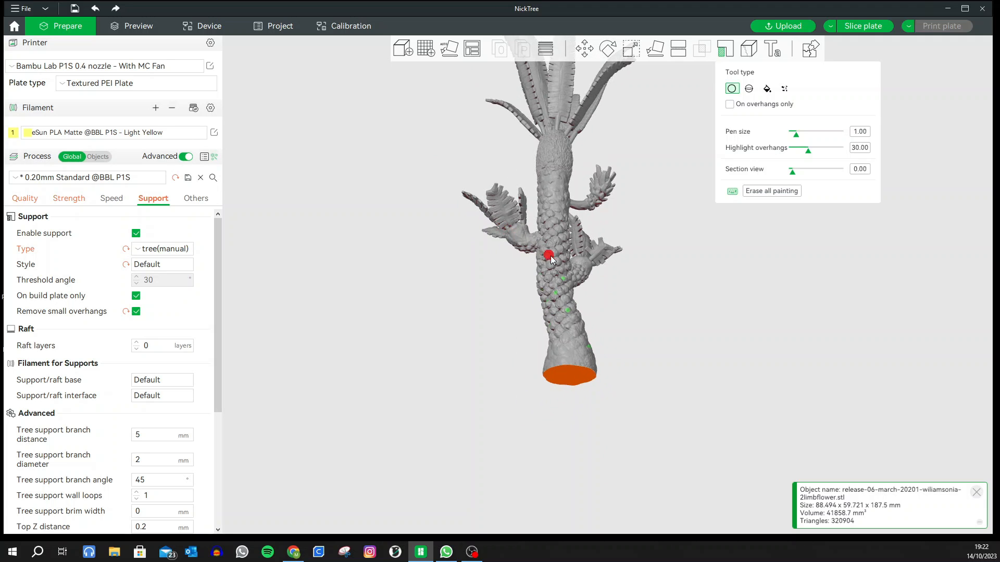
pyautogui.scroll(5, 548, 254)
pyautogui.moveTo(383, 235); pyautogui.dragTo(489, 308, button='right')
pyautogui.moveTo(502, 328); pyautogui.dragTo(507, 306)
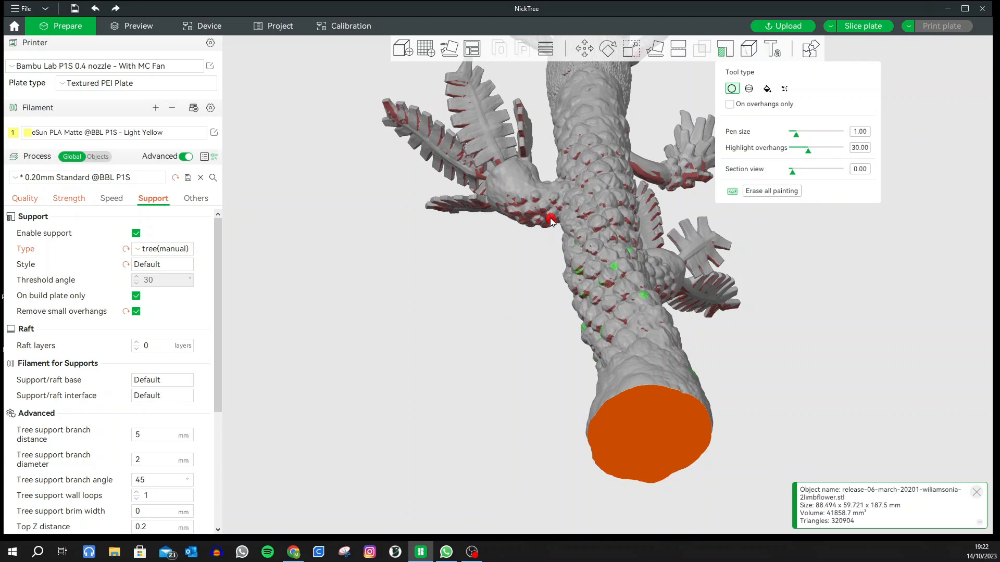
pyautogui.moveTo(544, 225)
pyautogui.mouseDown()
pyautogui.moveTo(521, 226)
pyautogui.moveTo(548, 229)
pyautogui.mouseUp()
pyautogui.moveTo(502, 277)
pyautogui.mouseDown()
pyautogui.moveTo(502, 307)
pyautogui.moveTo(496, 290)
pyautogui.mouseUp()
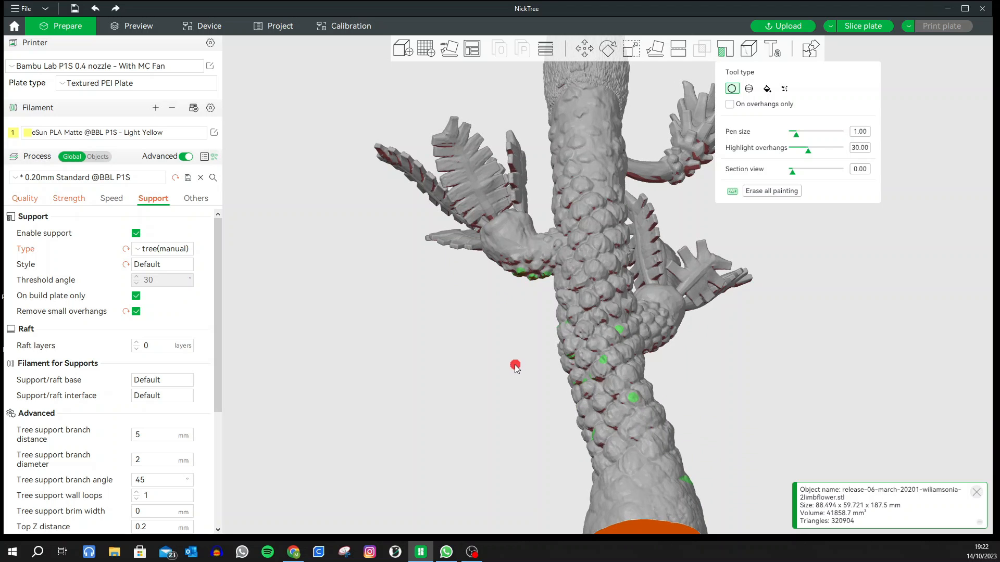
pyautogui.moveTo(513, 367); pyautogui.dragTo(504, 204)
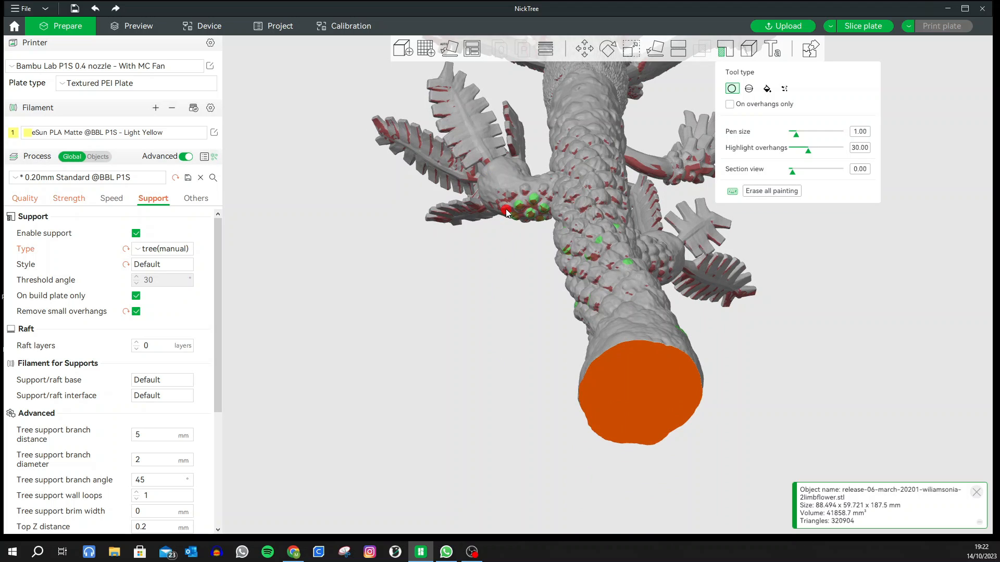
# - Examine the overhangs beneath the unpainted lowest branch and its leaves from below and from several sides
pyautogui.moveTo(479, 315); pyautogui.dragTo(439, 328)
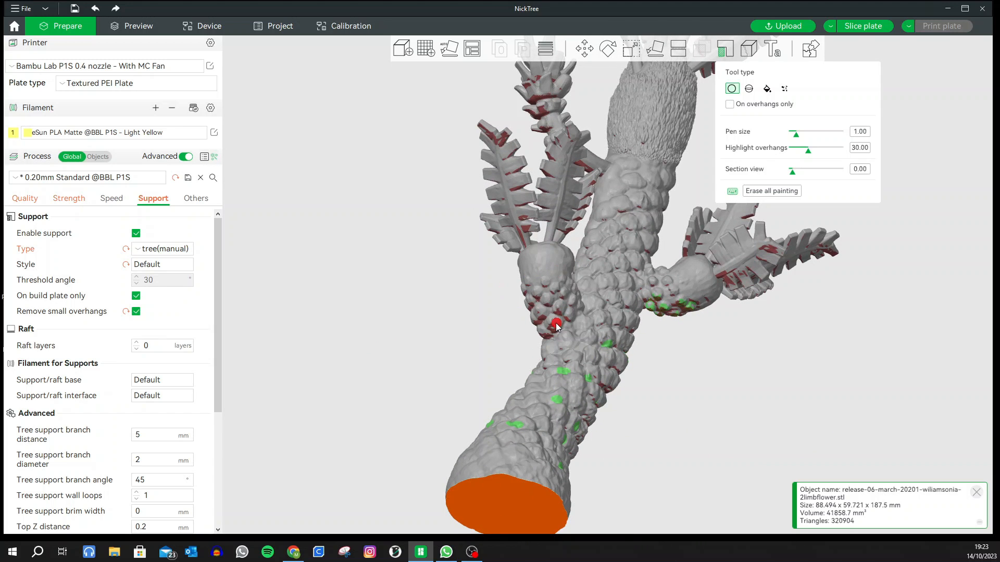
pyautogui.moveTo(535, 315); pyautogui.dragTo(570, 174)
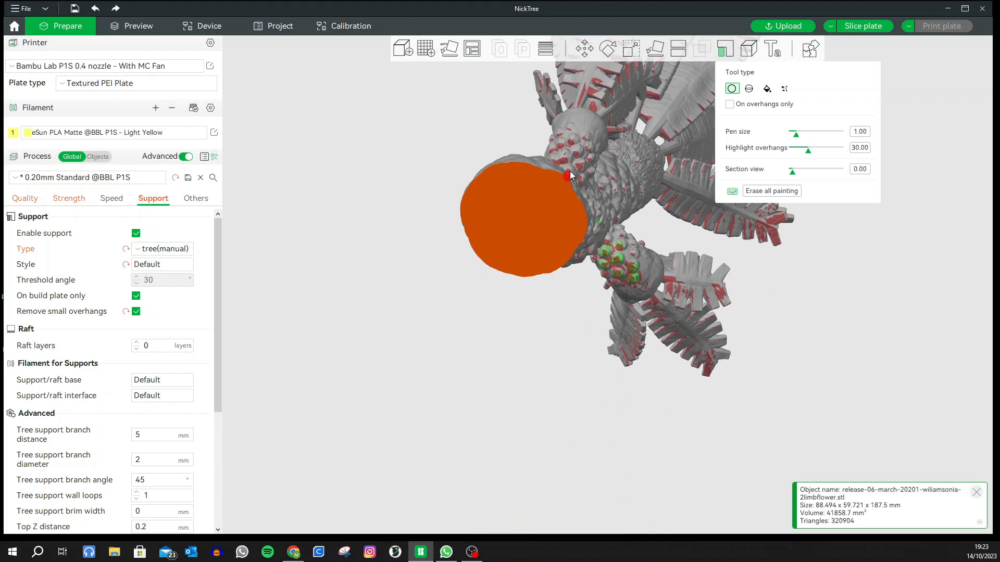
pyautogui.moveTo(566, 130)
pyautogui.mouseDown()
pyautogui.moveTo(569, 107)
pyautogui.moveTo(572, 127)
pyautogui.mouseUp()
pyautogui.moveTo(517, 143); pyautogui.dragTo(542, 177)
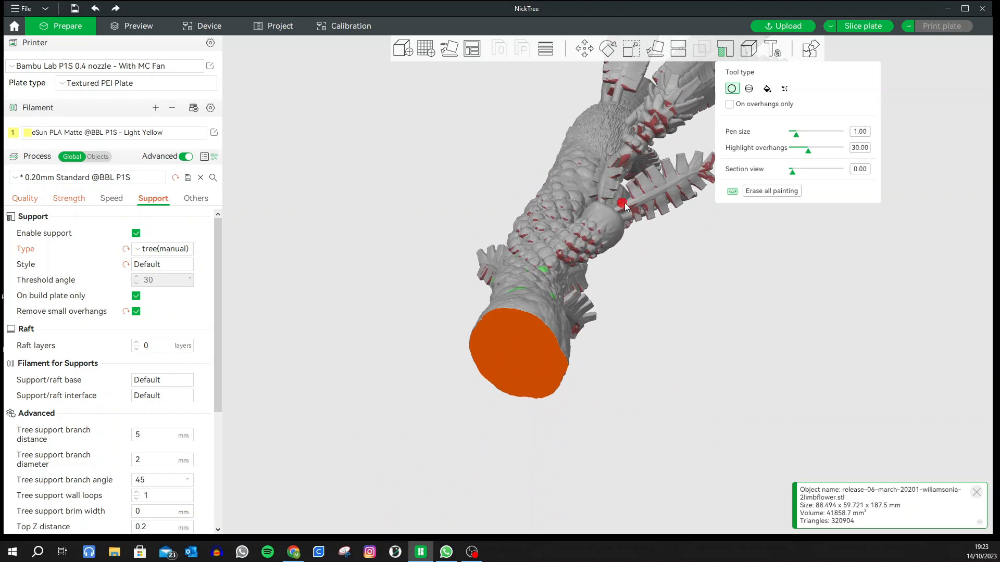
pyautogui.scroll(5, 622, 211)
pyautogui.moveTo(567, 176); pyautogui.dragTo(576, 180)
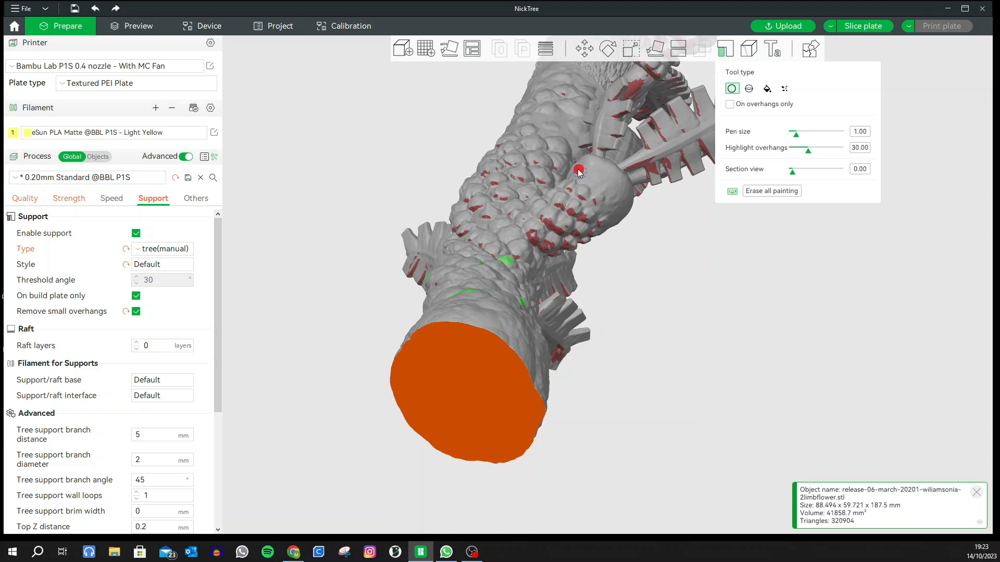
pyautogui.scroll(1, 658, 242)
pyautogui.scroll(-5, 658, 243)
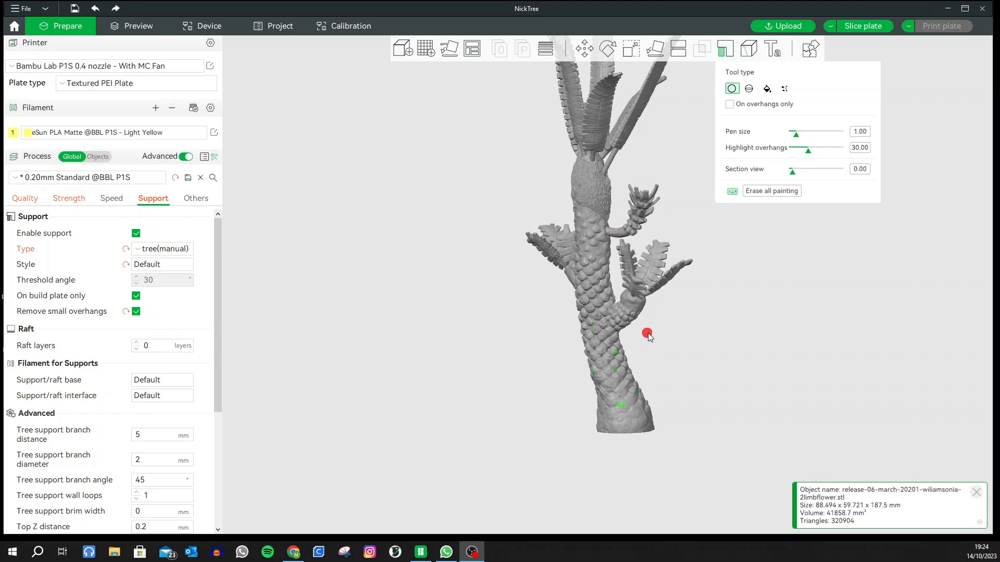
pyautogui.moveTo(650, 336); pyautogui.dragTo(602, 96)
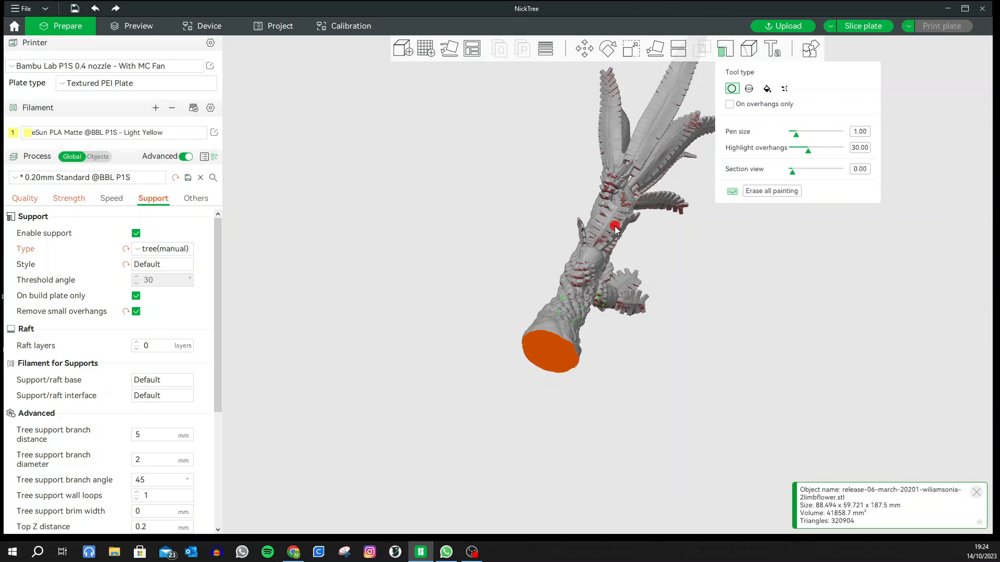
pyautogui.moveTo(511, 201); pyautogui.dragTo(580, 232)
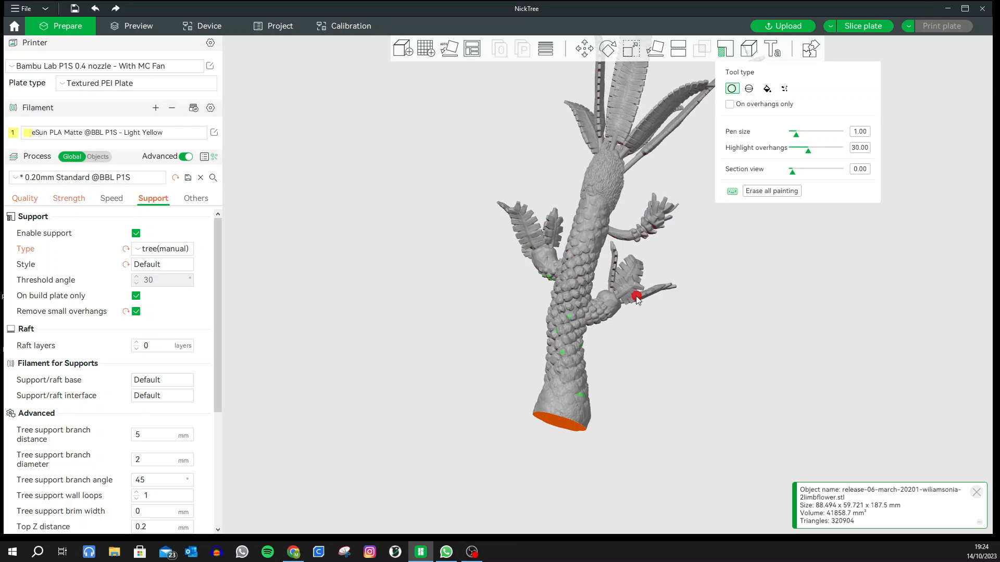
pyautogui.moveTo(621, 343); pyautogui.dragTo(598, 273)
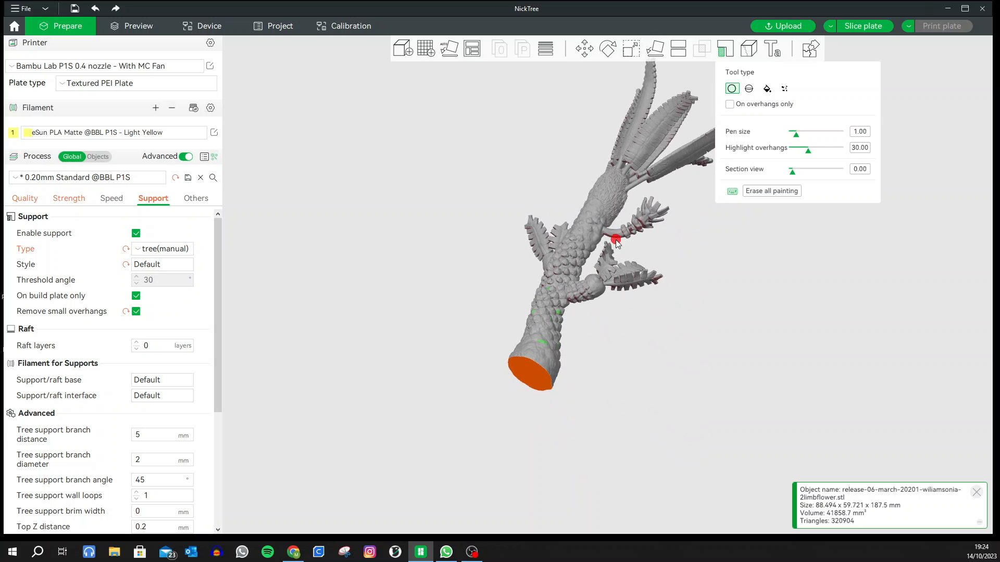
# - Paint supports on the three lowest leaflet tips of the short drooping leaf on the lowest branch
pyautogui.scroll(5, 604, 273)
pyautogui.scroll(5, 609, 274)
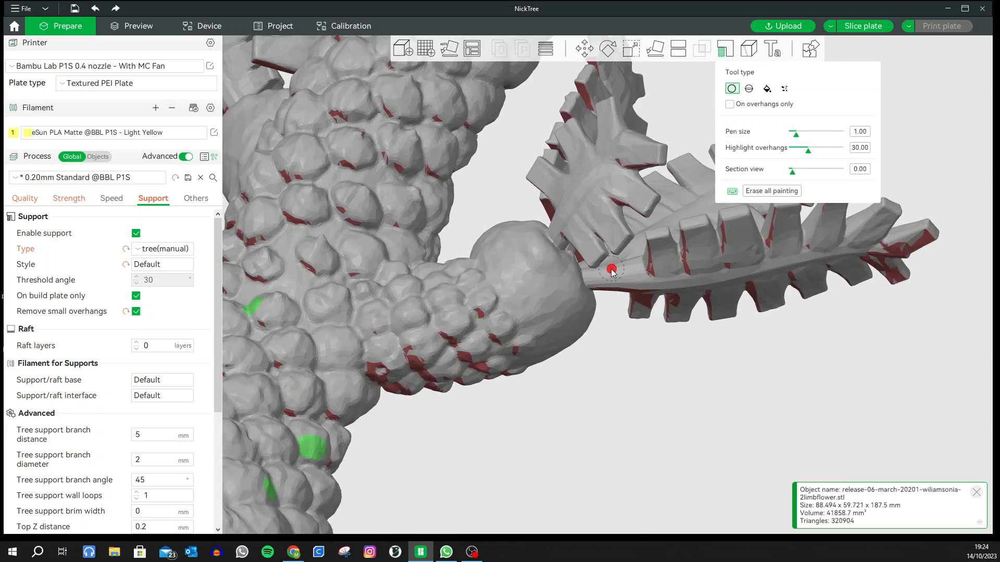
pyautogui.moveTo(586, 262); pyautogui.dragTo(619, 242)
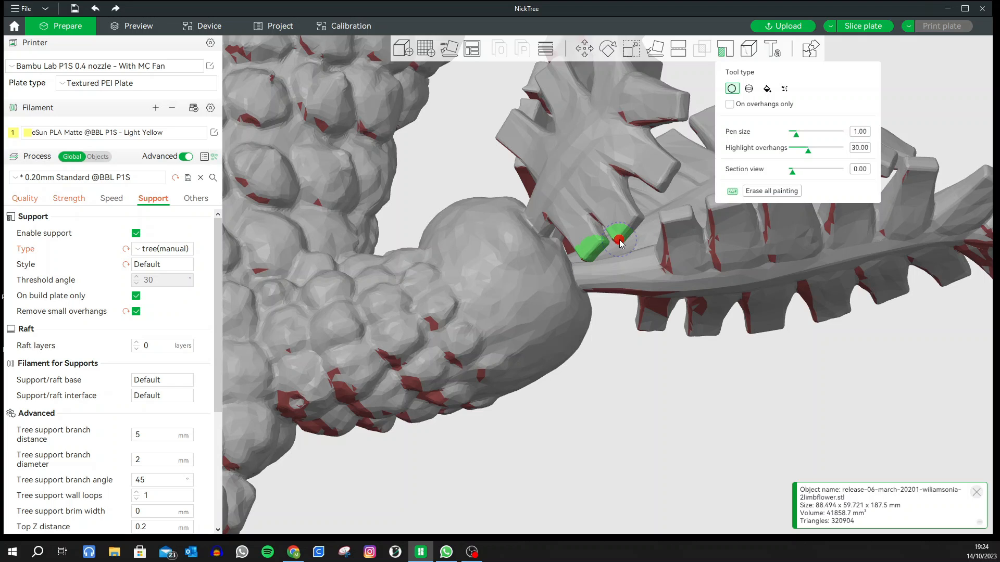
pyautogui.click(660, 187)
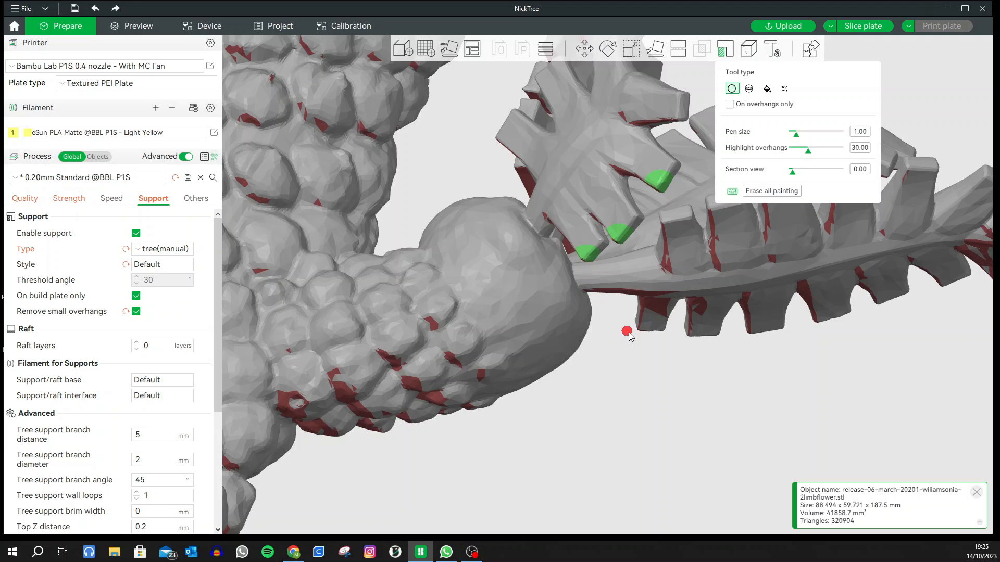
# - Paint support spots at the base and outer tip of the lowest branch's long outward leaf
pyautogui.moveTo(633, 395)
pyautogui.mouseDown()
pyautogui.moveTo(629, 376)
pyautogui.moveTo(631, 384)
pyautogui.mouseUp()
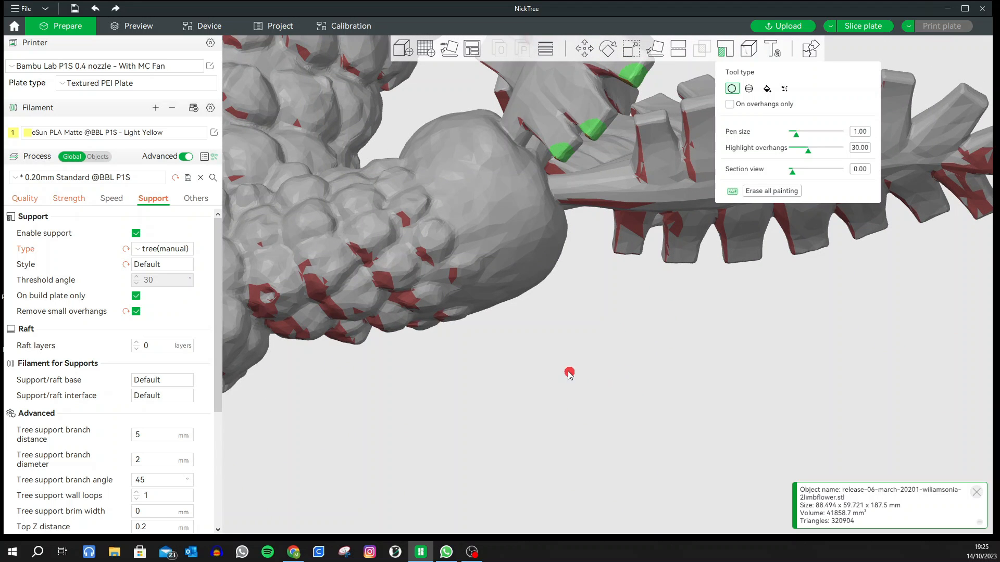
pyautogui.moveTo(668, 392); pyautogui.dragTo(577, 336)
pyautogui.scroll(2, 529, 185)
pyautogui.scroll(-6, 529, 177)
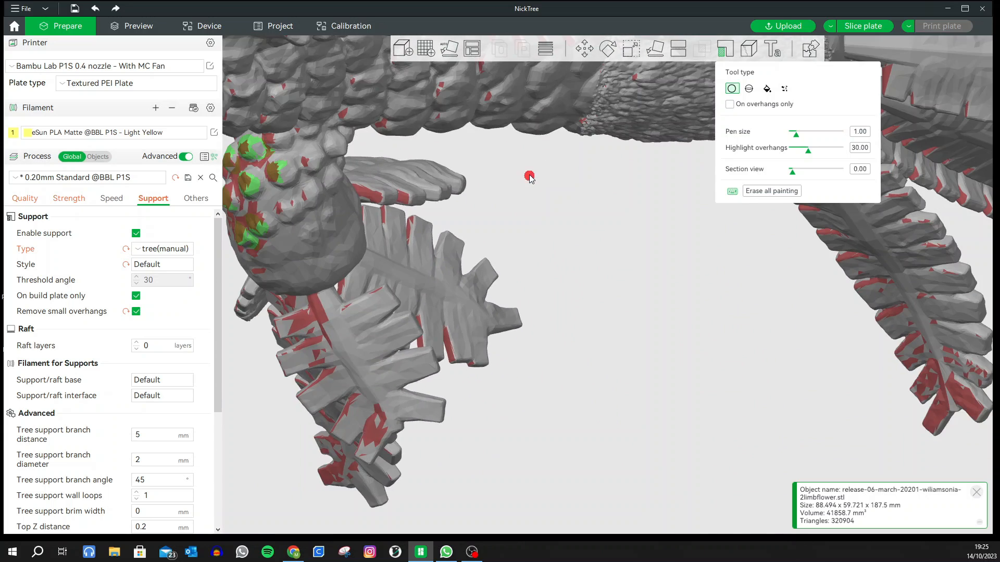
pyautogui.scroll(-4, 526, 156)
pyautogui.scroll(2, 520, 125)
pyautogui.scroll(-2, 526, 106)
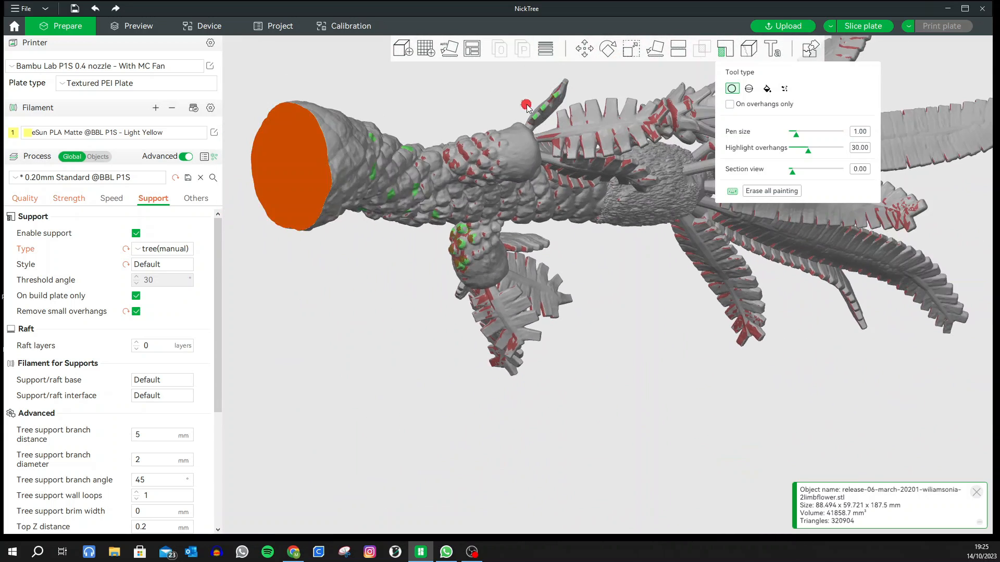
pyautogui.moveTo(663, 364)
pyautogui.mouseDown()
pyautogui.moveTo(636, 330)
pyautogui.moveTo(658, 383)
pyautogui.moveTo(518, 330)
pyautogui.moveTo(526, 319)
pyautogui.moveTo(592, 315)
pyautogui.moveTo(604, 324)
pyautogui.moveTo(609, 304)
pyautogui.mouseUp()
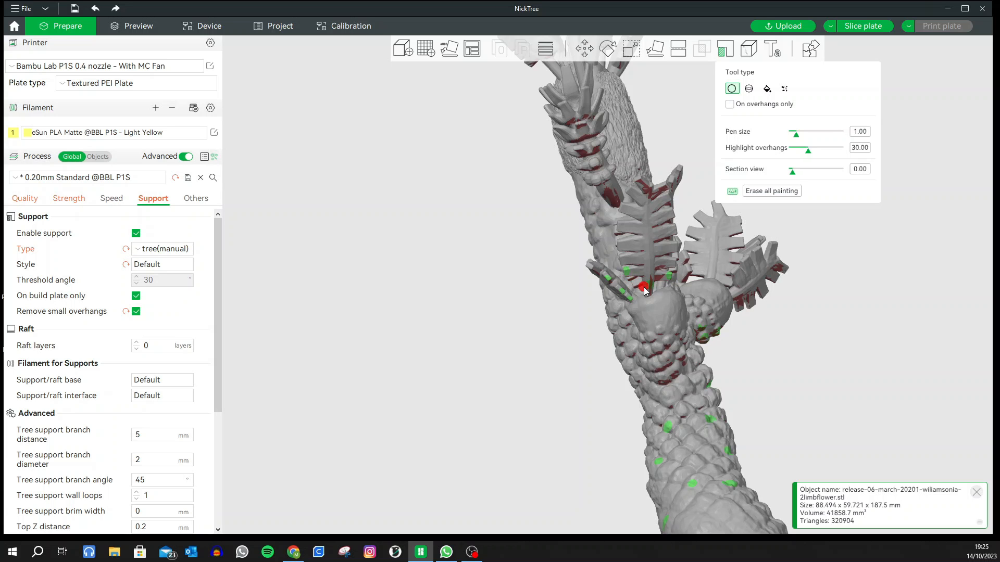
pyautogui.moveTo(487, 311)
pyautogui.mouseDown()
pyautogui.moveTo(531, 311)
pyautogui.moveTo(509, 286)
pyautogui.moveTo(500, 293)
pyautogui.moveTo(513, 308)
pyautogui.moveTo(486, 305)
pyautogui.mouseUp()
pyautogui.moveTo(762, 321); pyautogui.dragTo(750, 307)
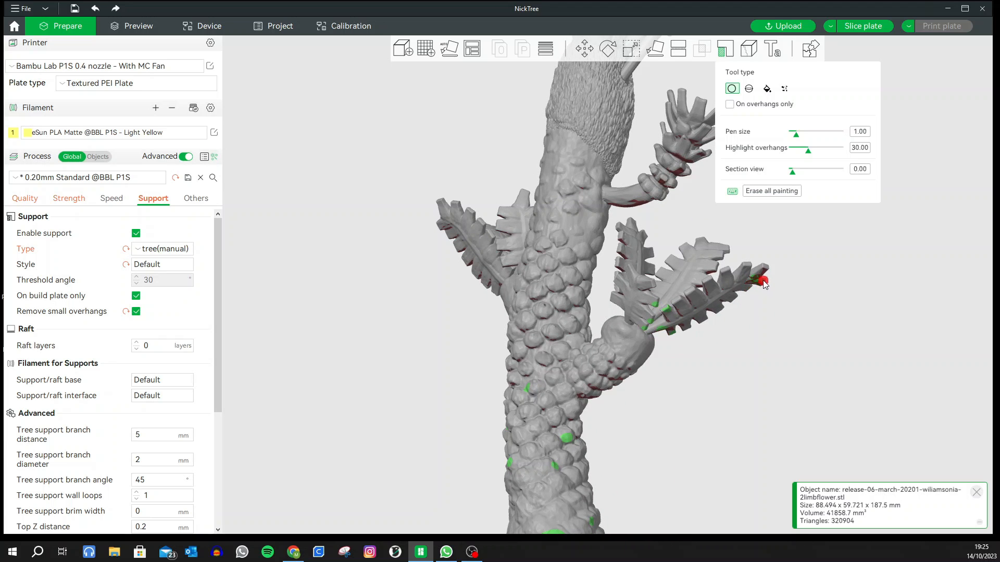
# - Paint supports along the underside of the upper branch's bare curved stalk, out to the base of its flower
pyautogui.moveTo(375, 279); pyautogui.dragTo(665, 190)
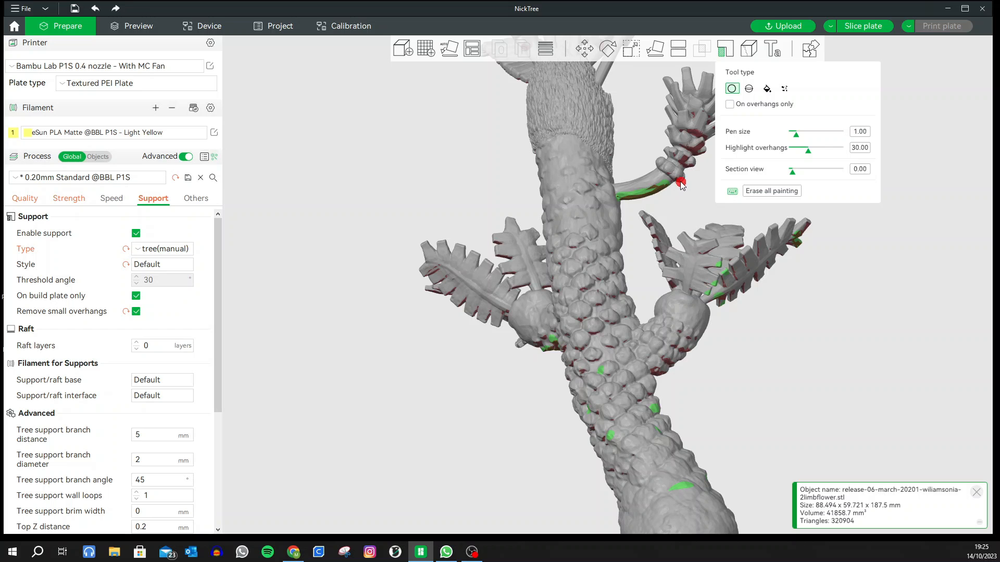
pyautogui.moveTo(684, 199); pyautogui.dragTo(518, 347)
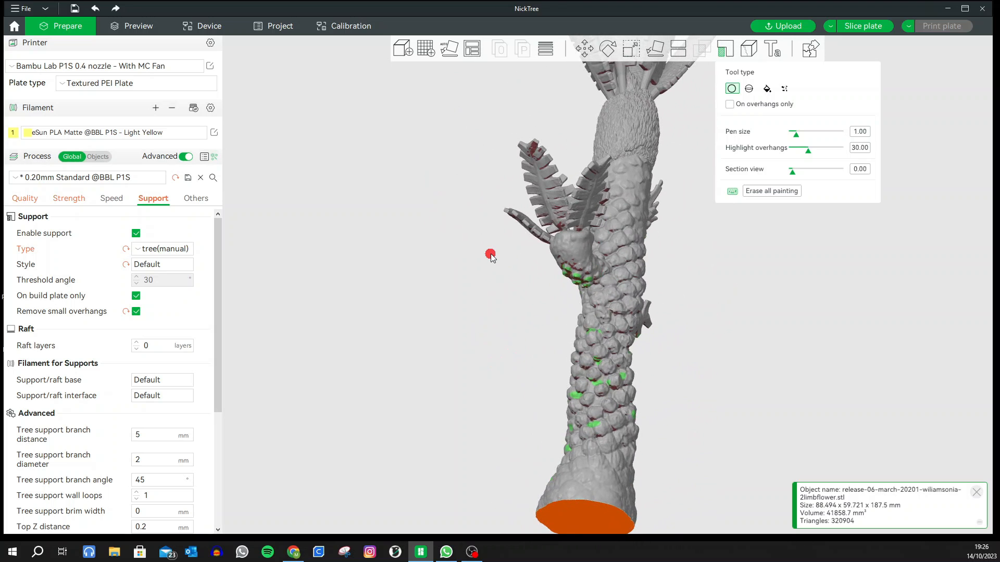
# - Paint supports at the base of the drooping leaf on the leafy branch whose knobby underside is already painted
pyautogui.moveTo(495, 264); pyautogui.dragTo(615, 271)
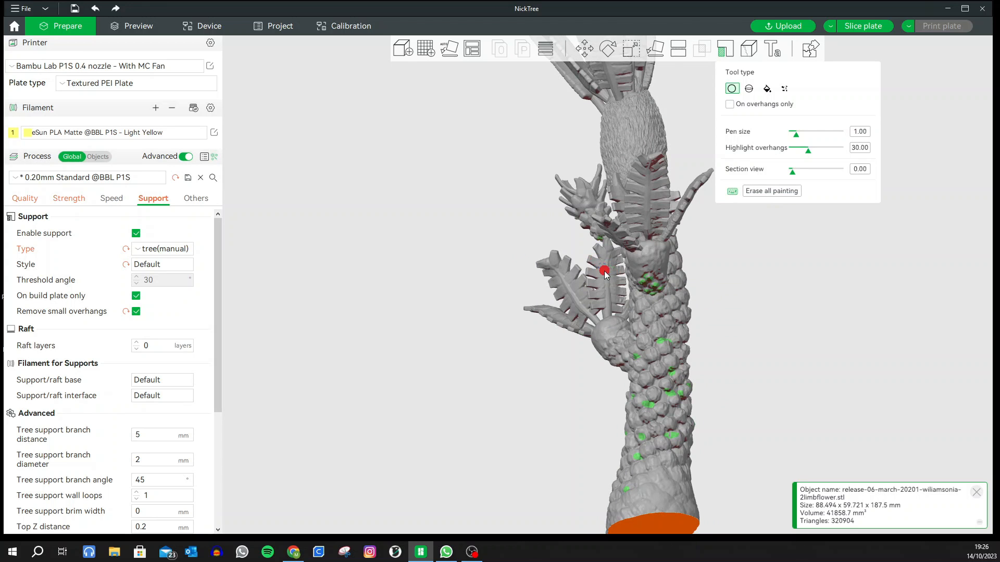
pyautogui.moveTo(560, 242); pyautogui.dragTo(517, 218)
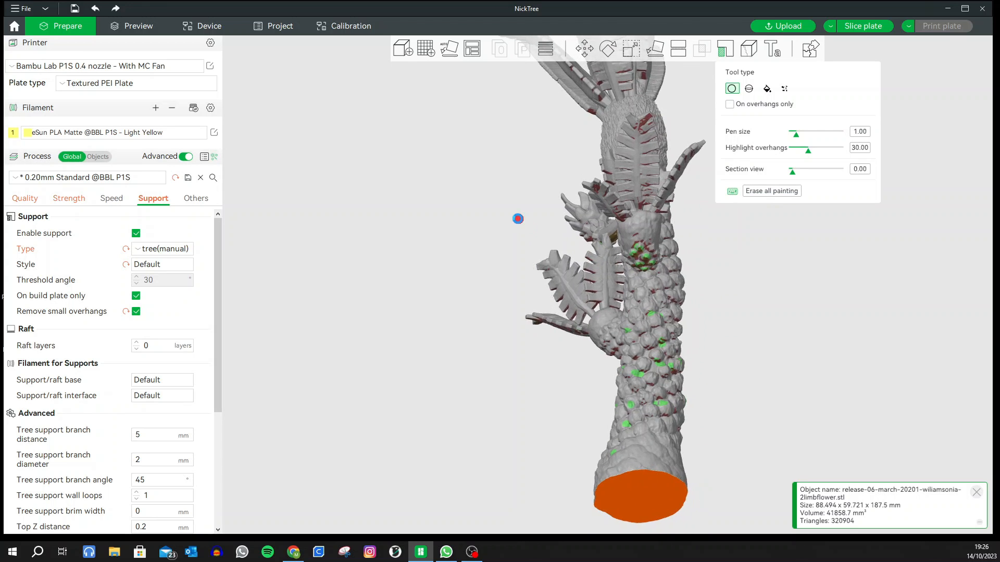
pyautogui.scroll(6, 642, 220)
pyautogui.moveTo(617, 166); pyautogui.dragTo(632, 159)
pyautogui.moveTo(452, 171)
pyautogui.mouseDown()
pyautogui.moveTo(437, 185)
pyautogui.moveTo(466, 174)
pyautogui.moveTo(413, 178)
pyautogui.moveTo(448, 167)
pyautogui.moveTo(696, 193)
pyautogui.mouseUp()
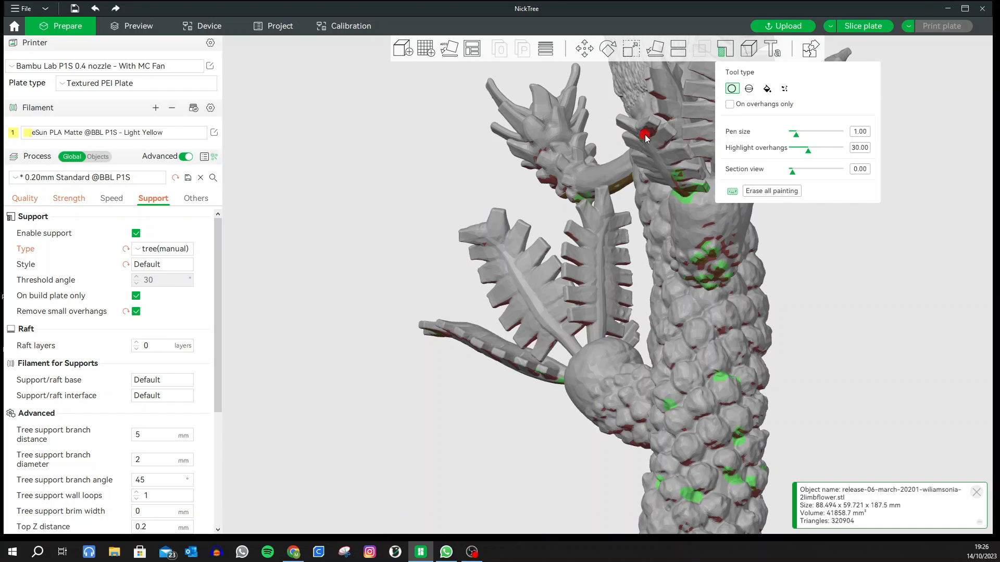
pyautogui.moveTo(519, 196); pyautogui.dragTo(364, 192)
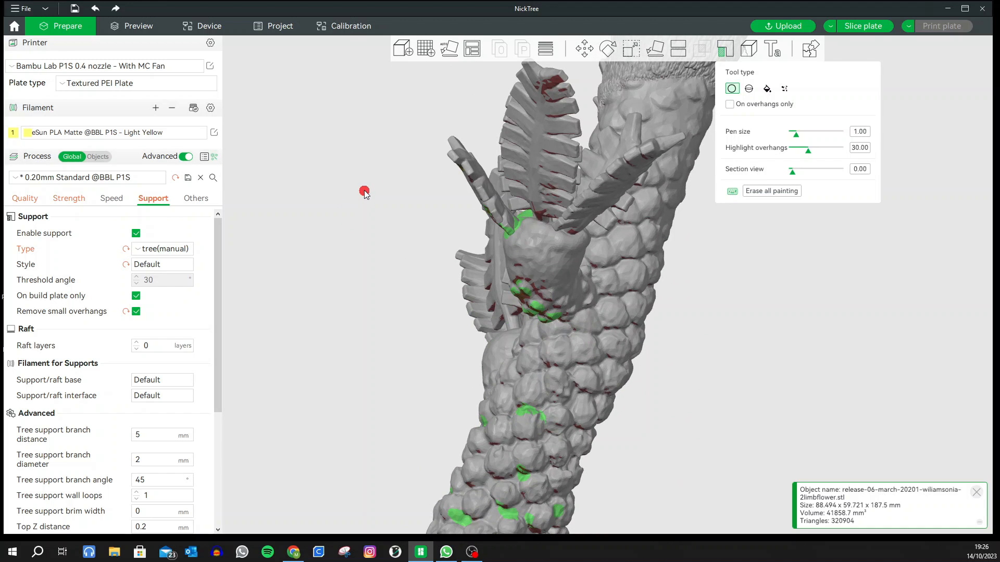
pyautogui.moveTo(362, 258); pyautogui.dragTo(340, 138)
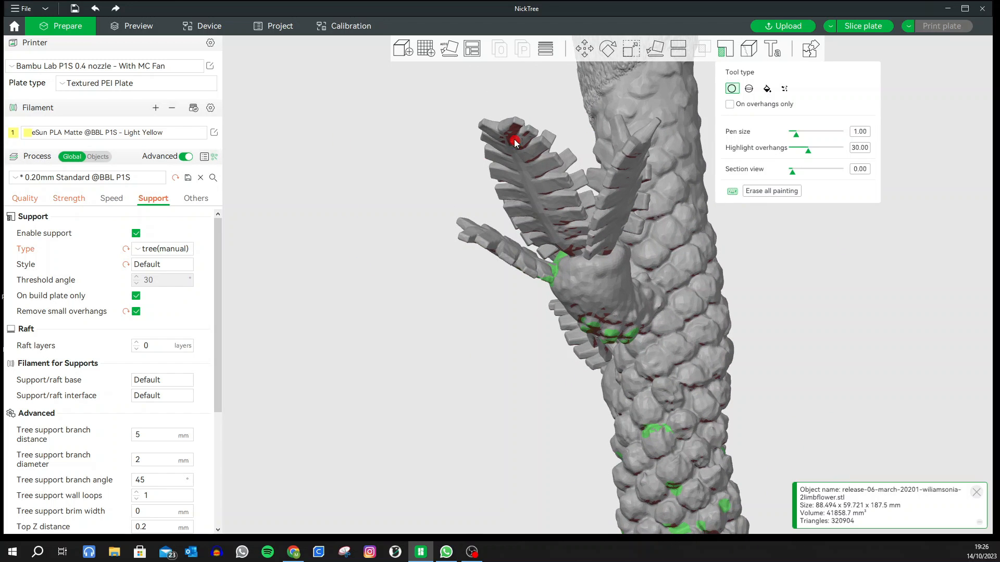
pyautogui.moveTo(475, 303); pyautogui.dragTo(433, 200)
pyautogui.scroll(3, 435, 215)
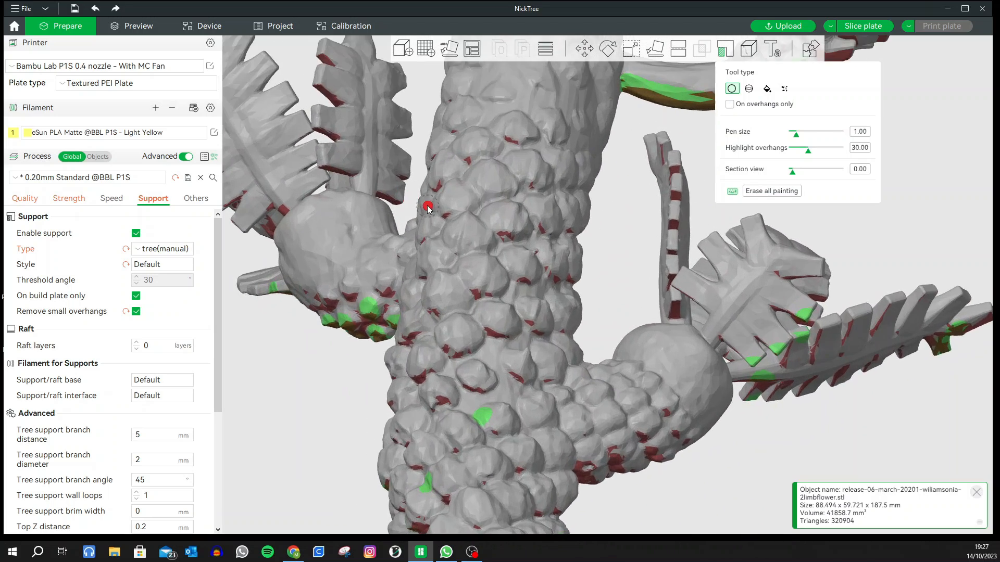
# - Paint supports on the two lowest leaflet tips of the upright leaf nearest the trunk on the branch behind it
pyautogui.click(327, 171)
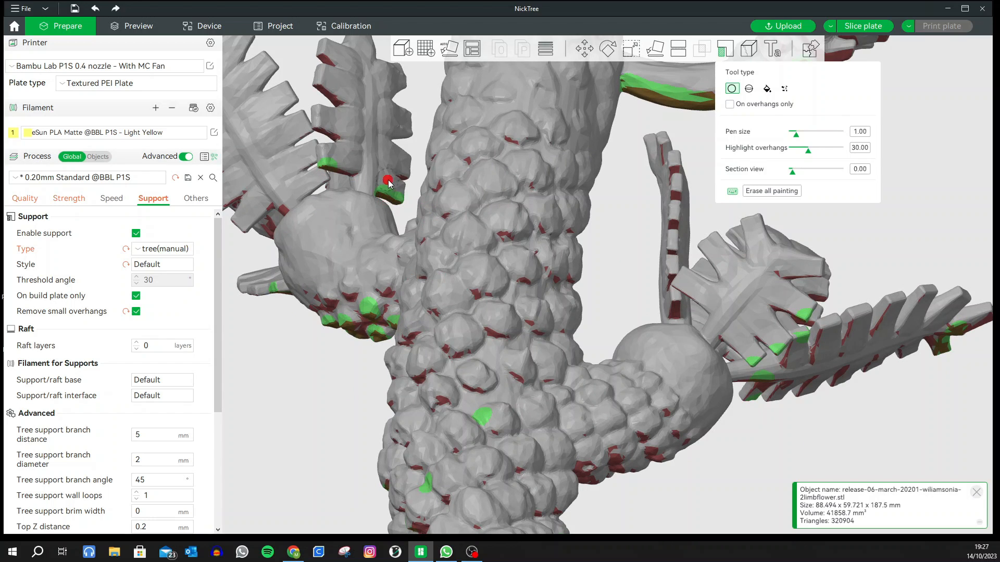
pyautogui.scroll(-5, 328, 406)
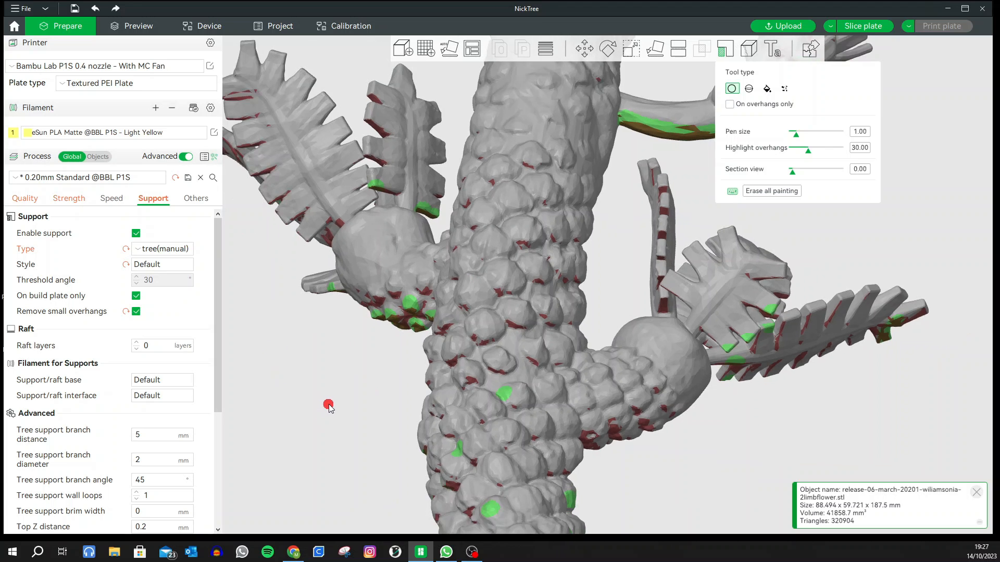
pyautogui.moveTo(426, 335)
pyautogui.mouseDown()
pyautogui.moveTo(420, 359)
pyautogui.moveTo(403, 354)
pyautogui.mouseUp()
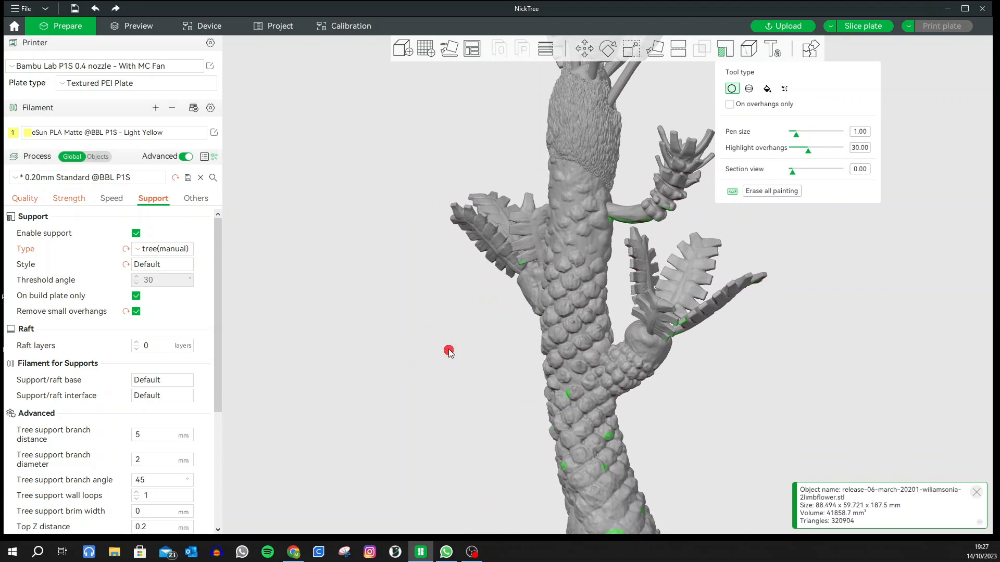
# - Paint scattered support spots around all sides of the upper scaly trunk, between the leafy branches and the fibrous crown base
pyautogui.click(569, 313)
pyautogui.click(595, 249)
pyautogui.moveTo(355, 382)
pyautogui.mouseDown()
pyautogui.moveTo(262, 378)
pyautogui.moveTo(839, 279)
pyautogui.mouseUp()
pyautogui.click(657, 248)
pyautogui.click(636, 298)
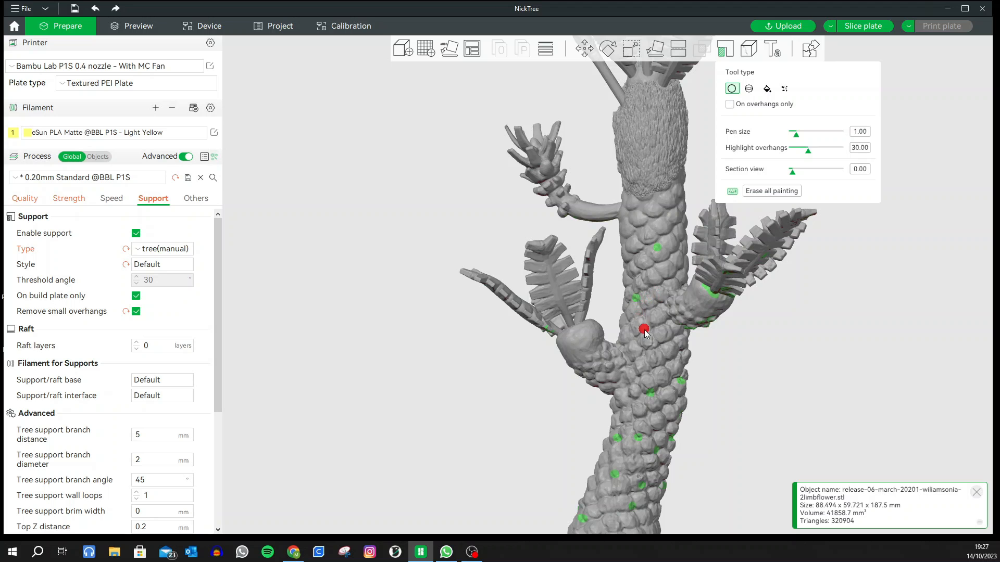
pyautogui.moveTo(870, 382); pyautogui.dragTo(671, 279)
pyautogui.click(631, 260)
pyautogui.click(655, 331)
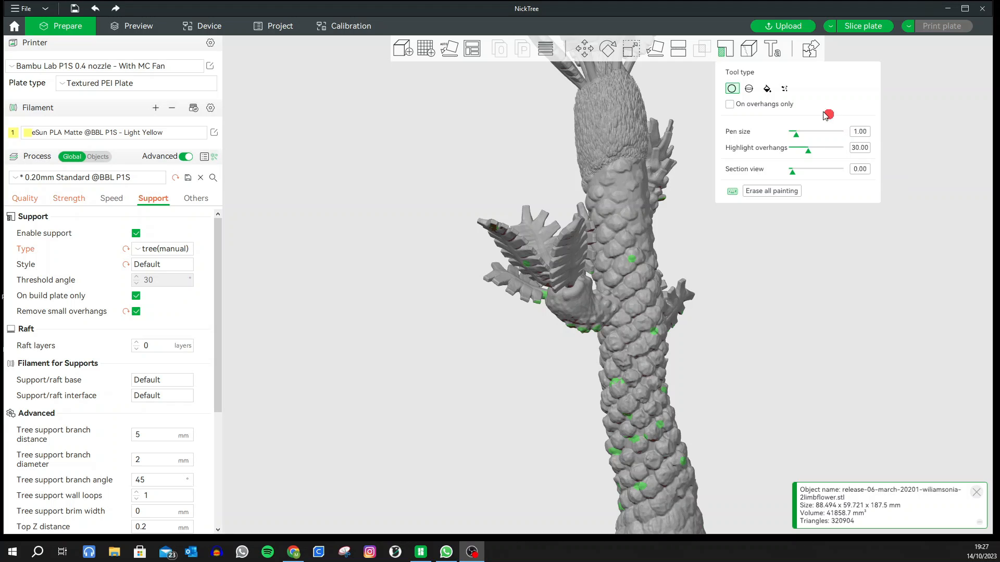
# - Paint supports under the lowest leaflets of a long crown leaf and at three spots down its bare stalk
pyautogui.scroll(-3, 647, 139)
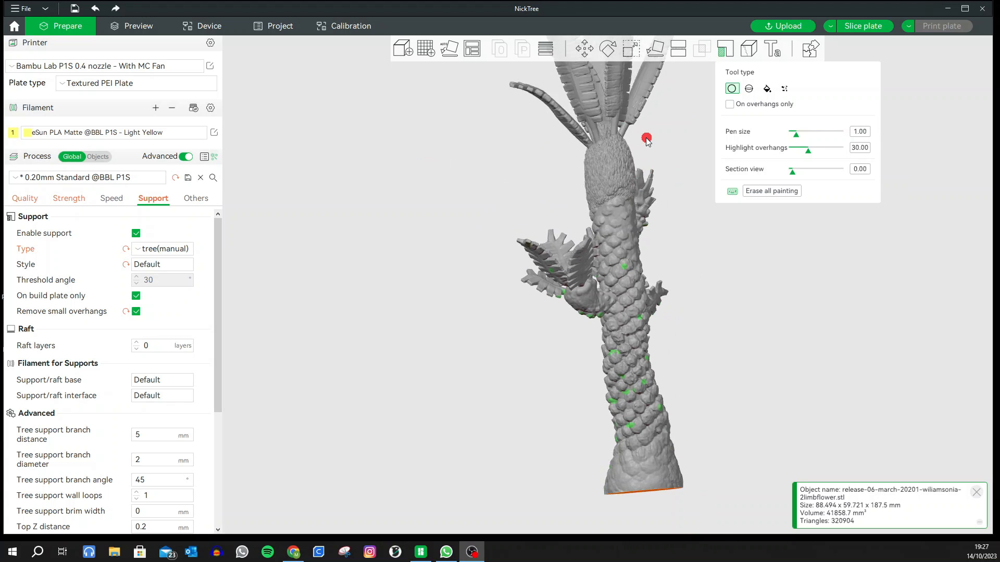
pyautogui.scroll(-3, 646, 140)
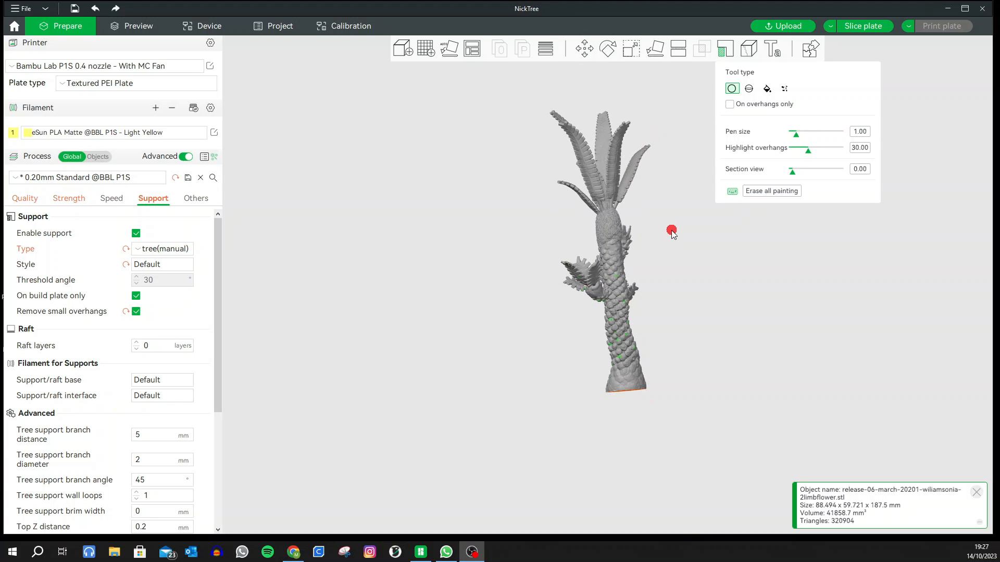
pyautogui.scroll(5, 531, 263)
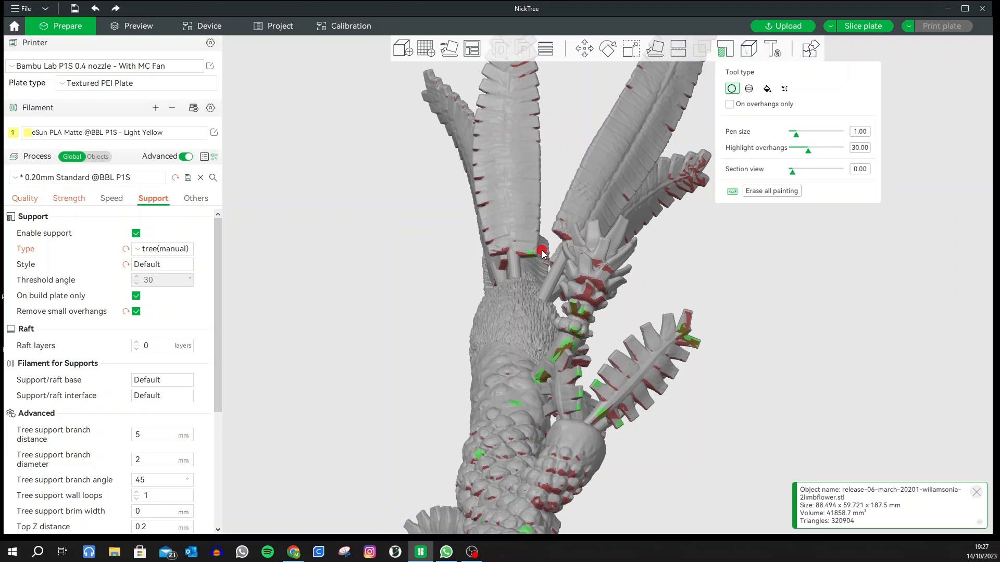
pyautogui.moveTo(738, 282); pyautogui.dragTo(714, 272)
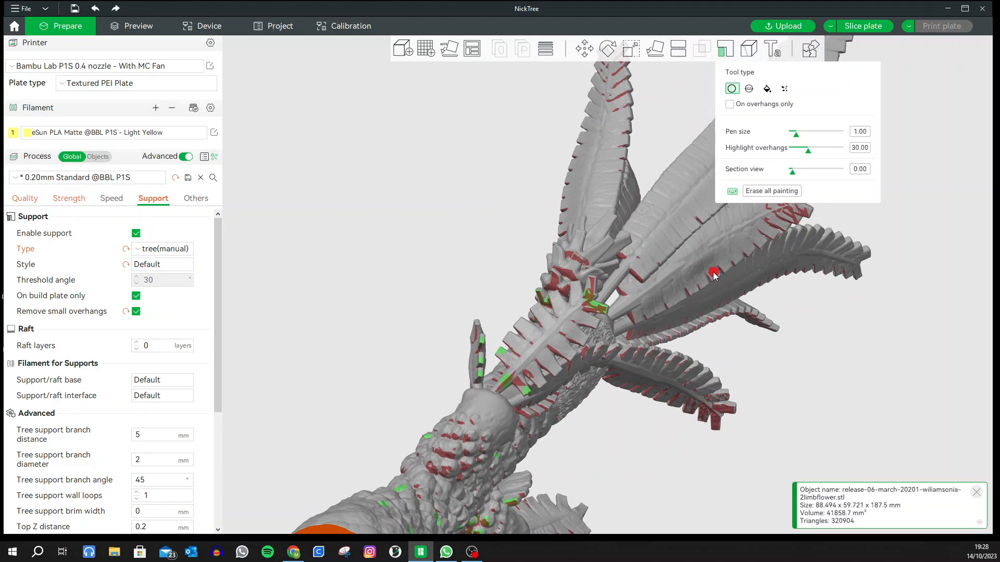
pyautogui.moveTo(734, 349); pyautogui.dragTo(693, 411)
pyautogui.click(569, 224)
pyautogui.click(571, 248)
pyautogui.click(572, 273)
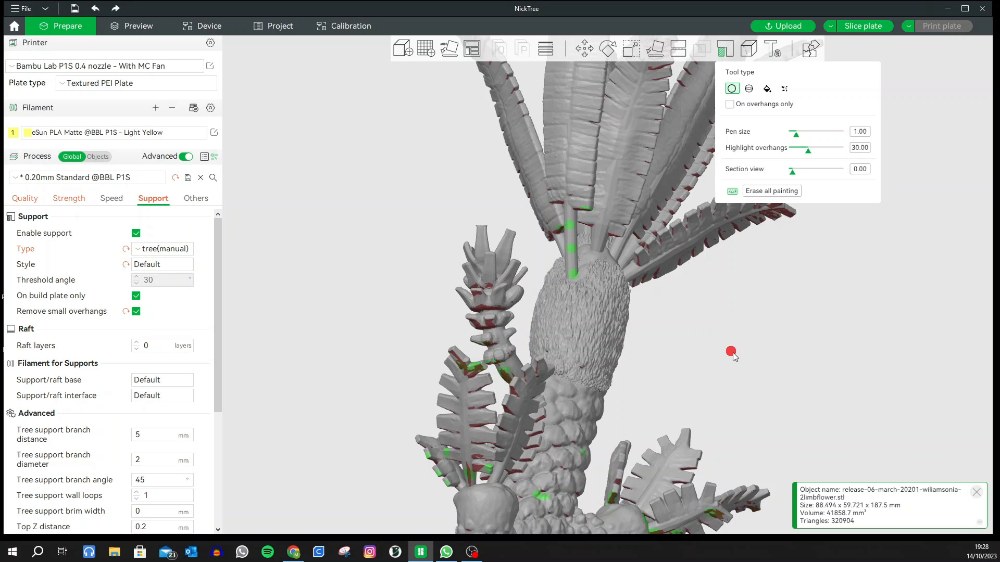
# - Paint two more support spots toward the tip on the underside of the shorter crown leaf already spotted near its base
pyautogui.moveTo(729, 351); pyautogui.dragTo(542, 212)
pyautogui.click(551, 191)
pyautogui.click(533, 174)
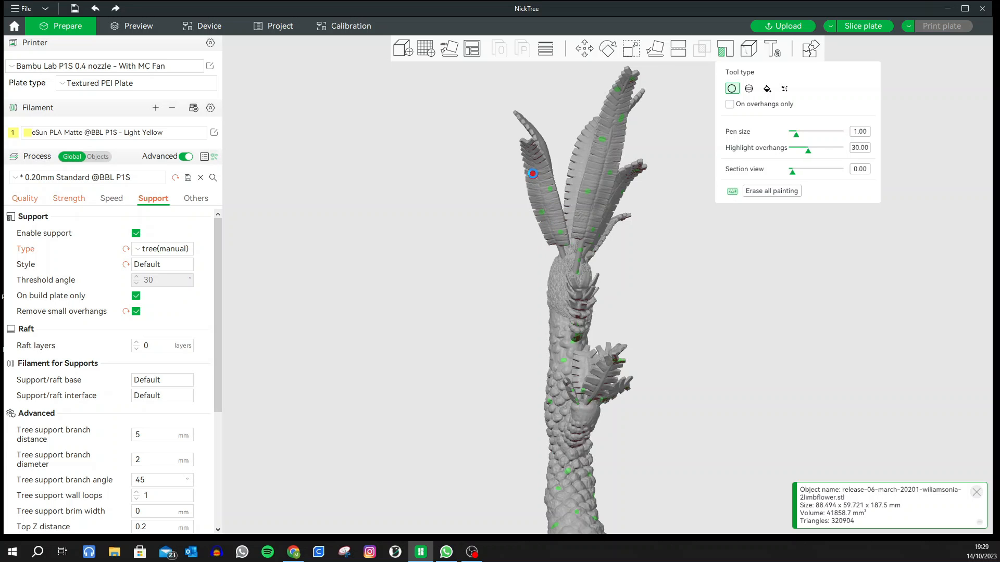
# - Paint five support spots alternating from side to side up the underside of the central unpainted crown leaf
pyautogui.moveTo(409, 229)
pyautogui.mouseDown()
pyautogui.moveTo(486, 229)
pyautogui.moveTo(487, 220)
pyautogui.moveTo(555, 245)
pyautogui.mouseUp()
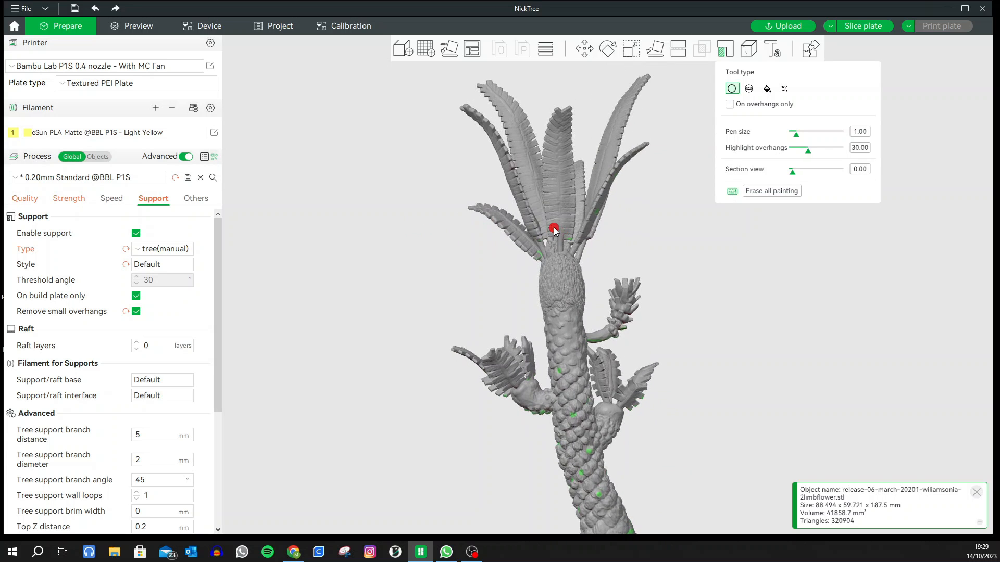
pyautogui.click(568, 204)
pyautogui.click(551, 183)
pyautogui.click(565, 159)
pyautogui.click(554, 134)
pyautogui.click(568, 118)
# - Paint three alternating support spots up the lower part of the next long unpainted crown leaf
pyautogui.moveTo(449, 243); pyautogui.dragTo(478, 255)
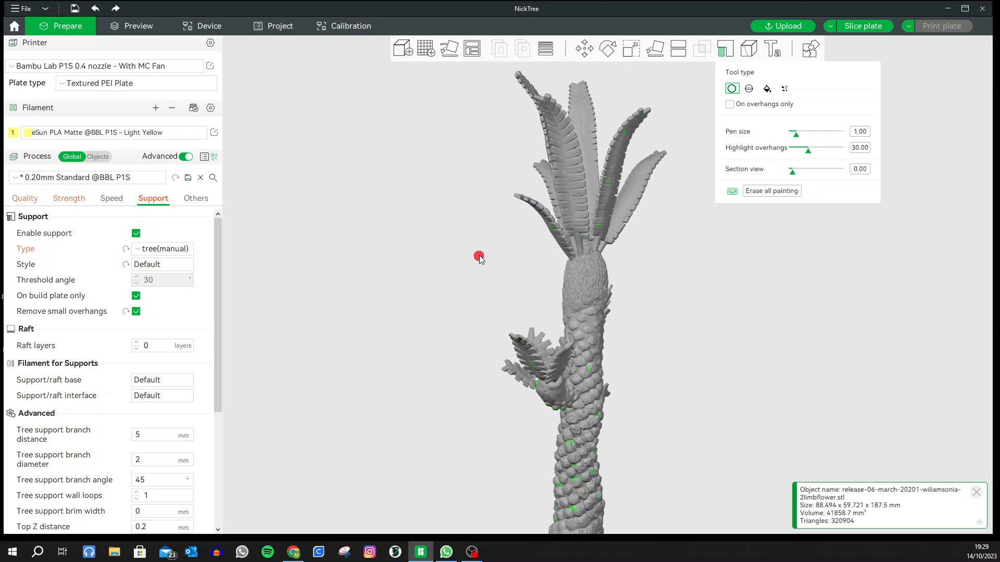
pyautogui.click(579, 223)
pyautogui.click(564, 200)
pyautogui.click(577, 177)
pyautogui.moveTo(499, 193)
pyautogui.mouseDown()
pyautogui.moveTo(531, 167)
pyautogui.moveTo(540, 187)
pyautogui.moveTo(583, 178)
pyautogui.moveTo(599, 182)
pyautogui.moveTo(594, 194)
pyautogui.moveTo(636, 163)
pyautogui.moveTo(632, 196)
pyautogui.moveTo(486, 195)
pyautogui.moveTo(457, 238)
pyautogui.moveTo(462, 223)
pyautogui.moveTo(451, 214)
pyautogui.moveTo(460, 221)
pyautogui.mouseUp()
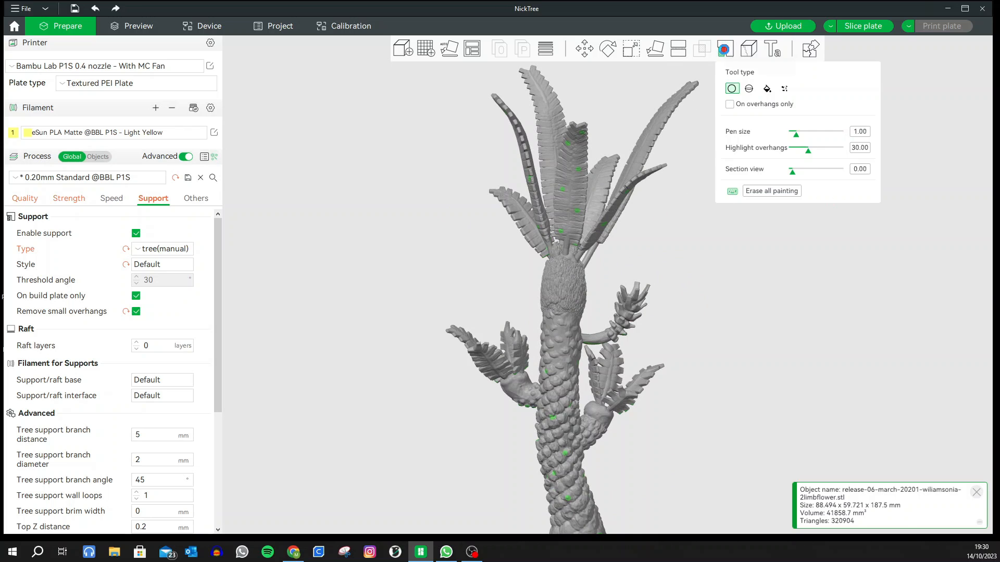
# - Leave support painting and slice the plate to preview the generated tree supports
pyautogui.click(724, 49)
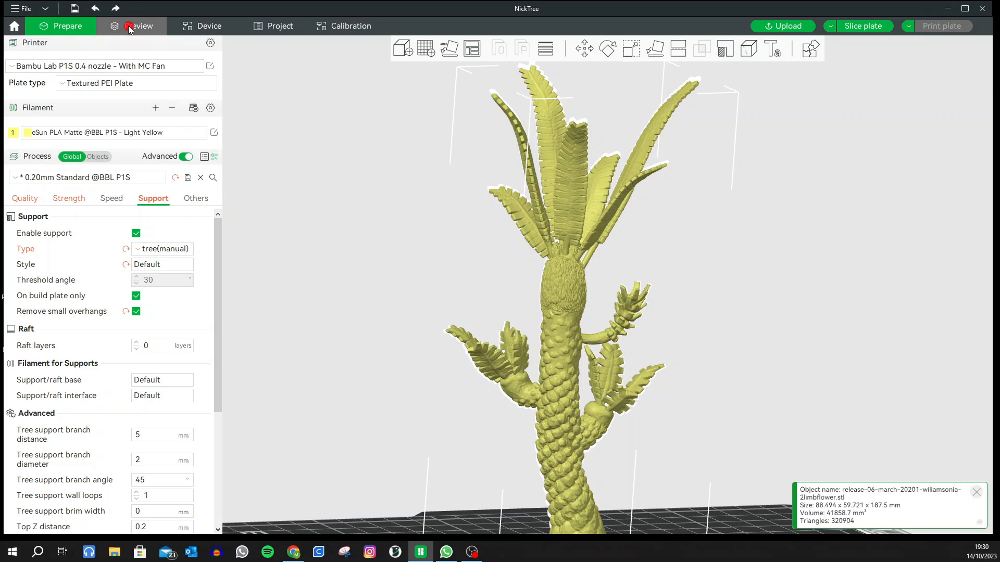
pyautogui.click(854, 30)
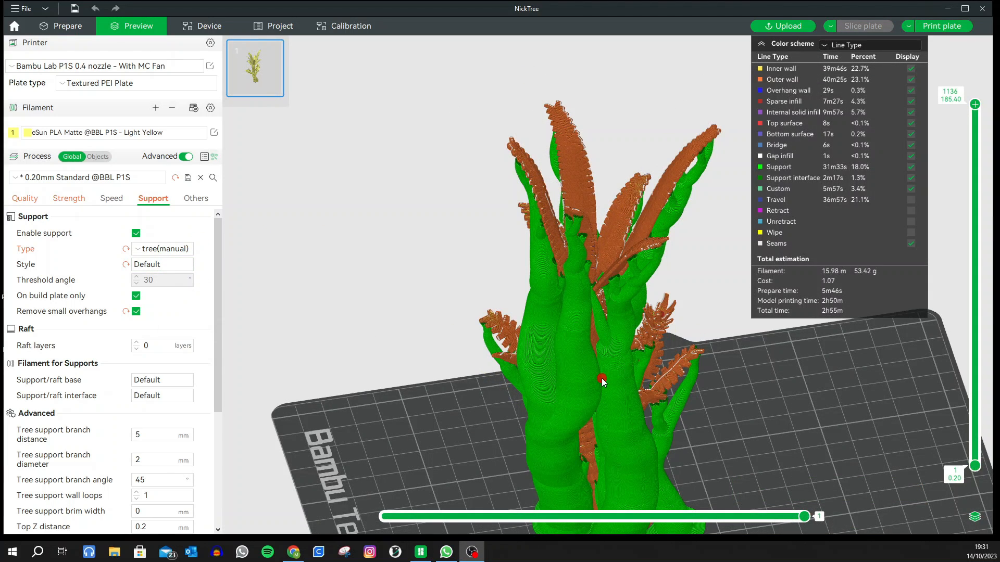
pyautogui.moveTo(602, 380); pyautogui.dragTo(576, 367)
# - Set the support style to Tree Slim and slice the plate again
pyautogui.click(148, 265)
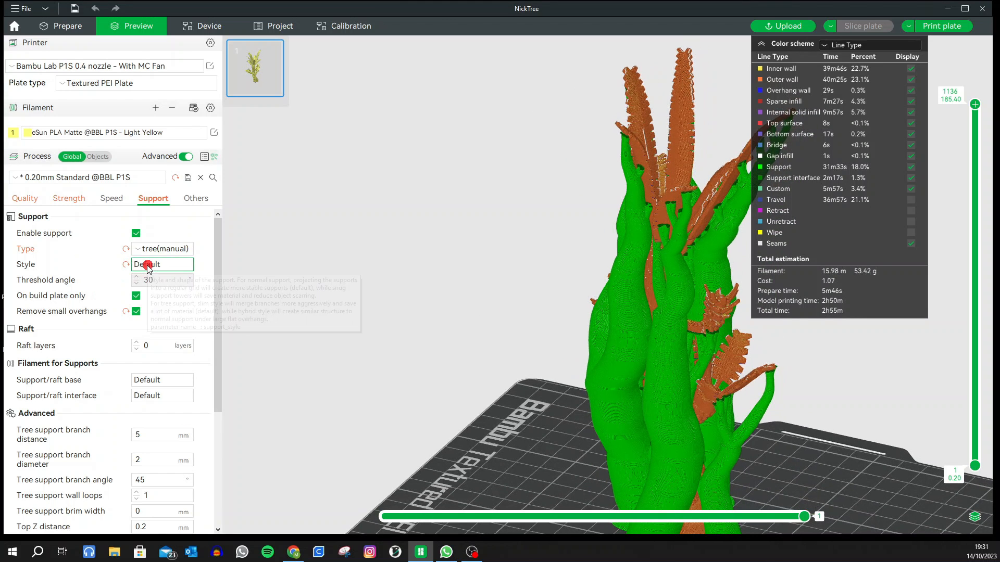
pyautogui.click(151, 296)
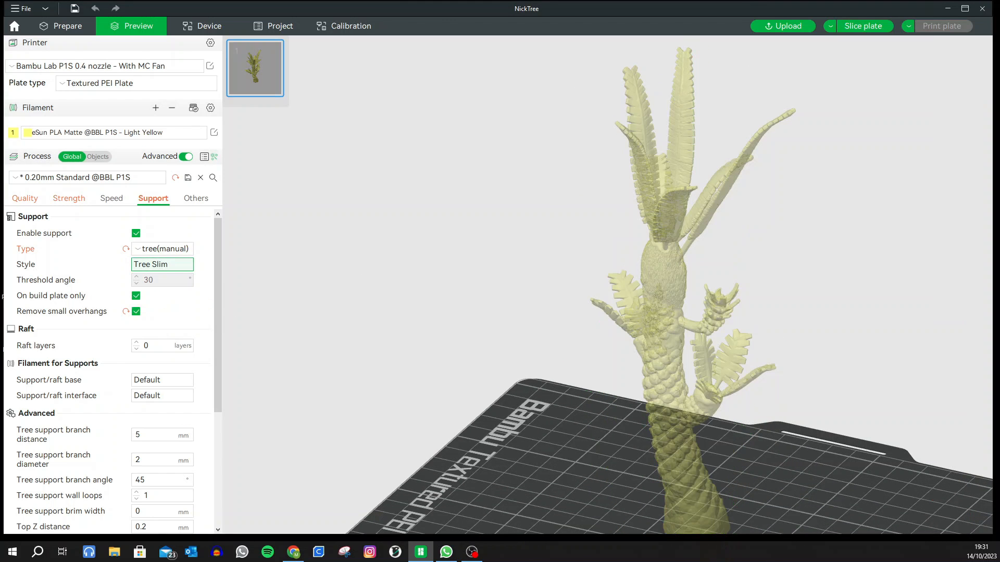
pyautogui.click(856, 31)
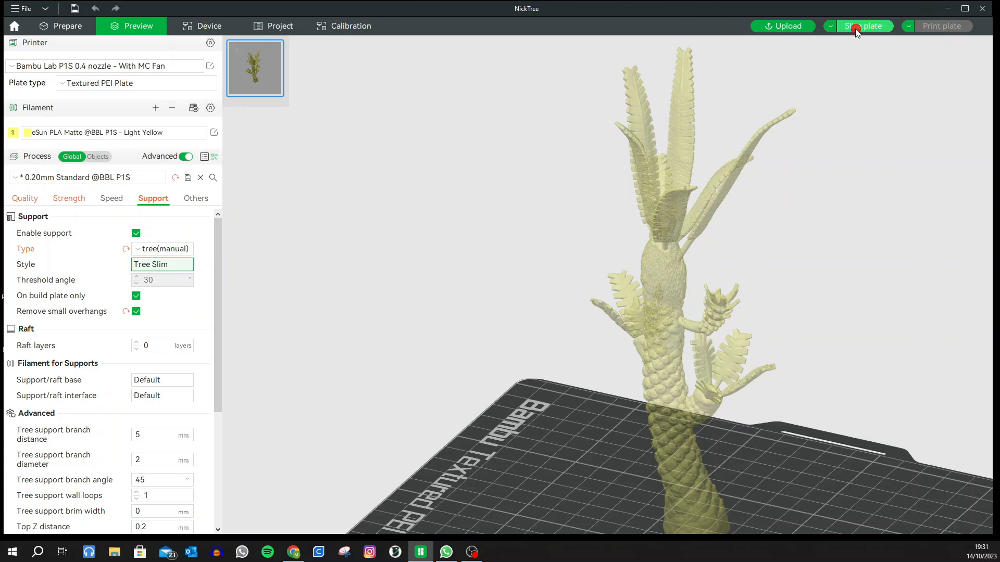
pyautogui.click(837, 279)
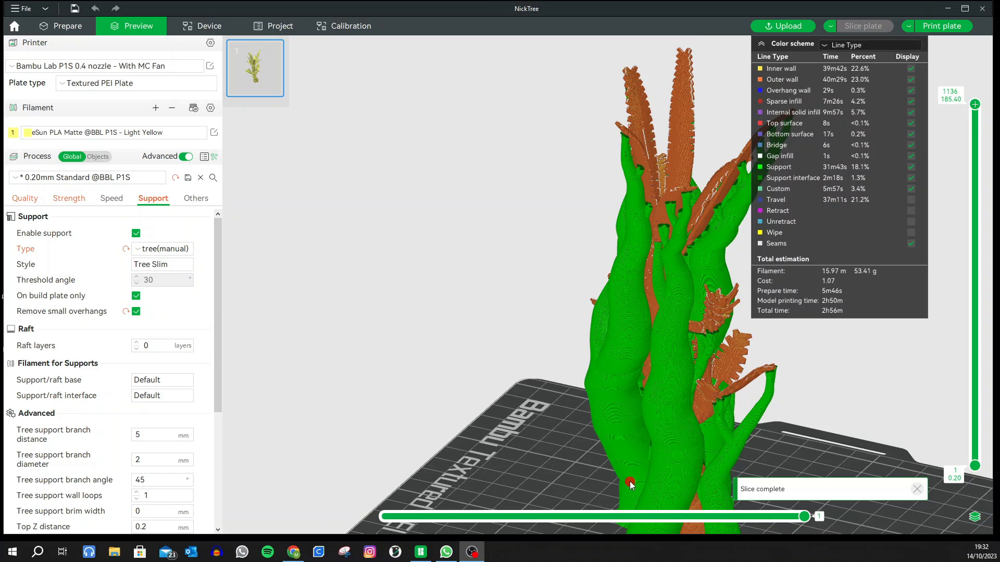
# - Examine the sliced tree supports from all sides, checking how they reach the leaves, branches and trunk
pyautogui.moveTo(628, 482); pyautogui.dragTo(630, 477)
pyautogui.scroll(-5, 630, 479)
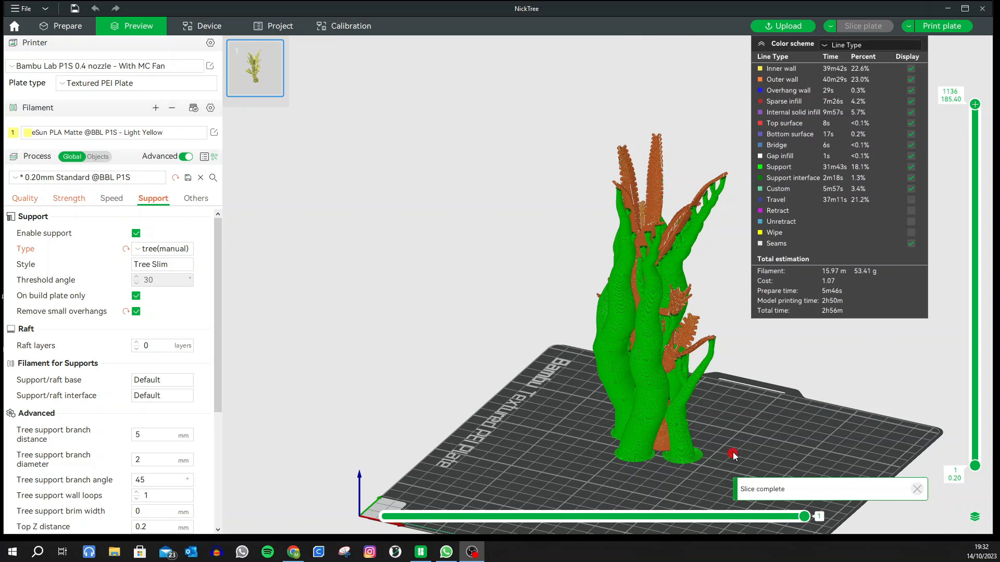
pyautogui.moveTo(748, 428)
pyautogui.mouseDown()
pyautogui.moveTo(690, 424)
pyautogui.moveTo(727, 442)
pyautogui.mouseUp()
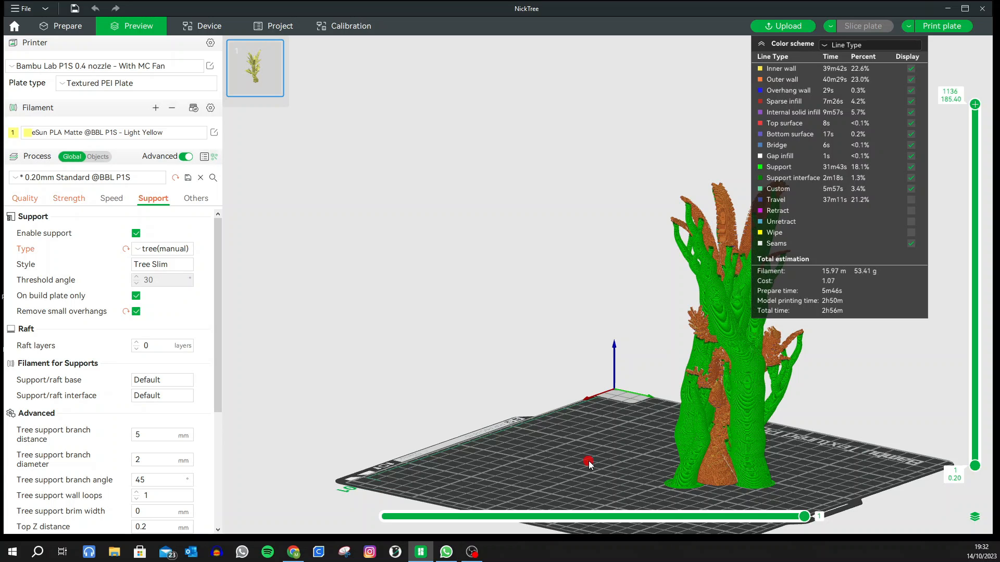
pyautogui.moveTo(588, 461); pyautogui.dragTo(695, 329)
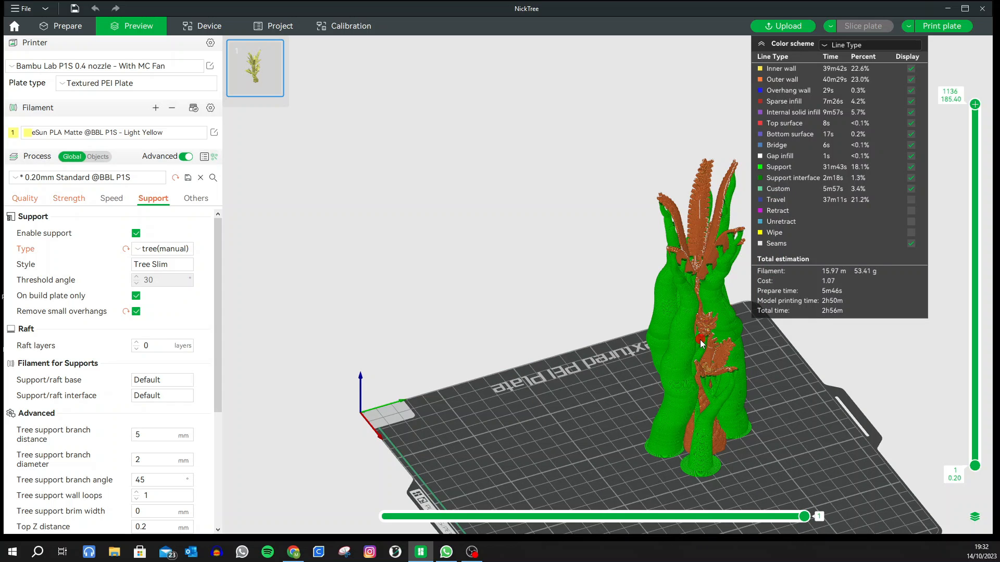
pyautogui.scroll(4, 700, 341)
pyautogui.moveTo(700, 341); pyautogui.dragTo(444, 263, button='right')
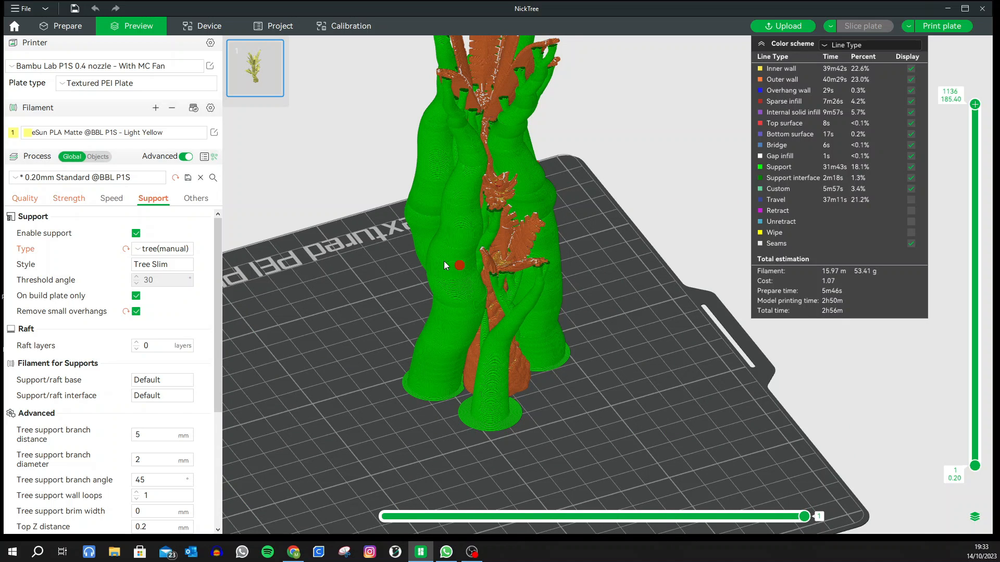
pyautogui.scroll(3, 444, 265)
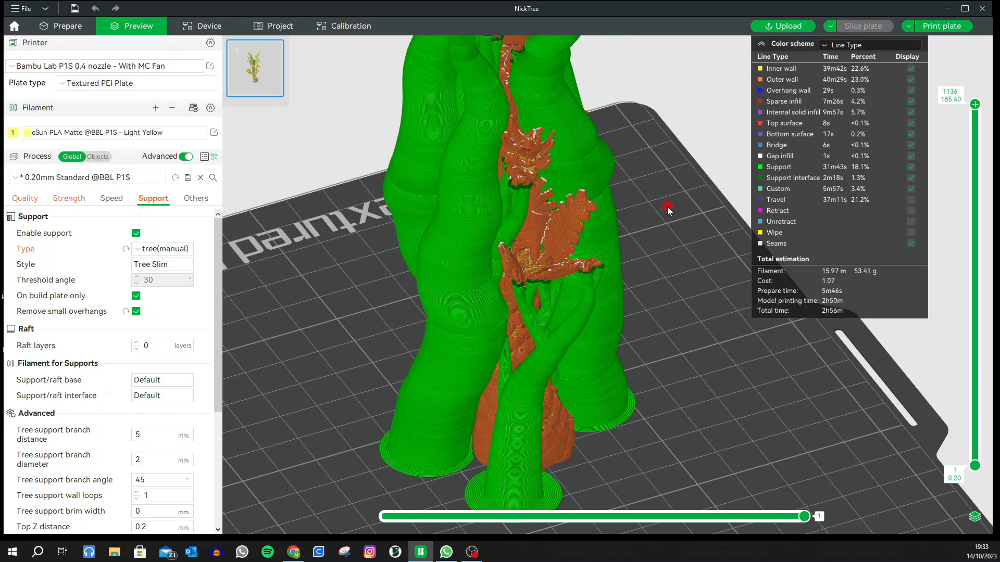
pyautogui.moveTo(667, 208); pyautogui.dragTo(520, 333)
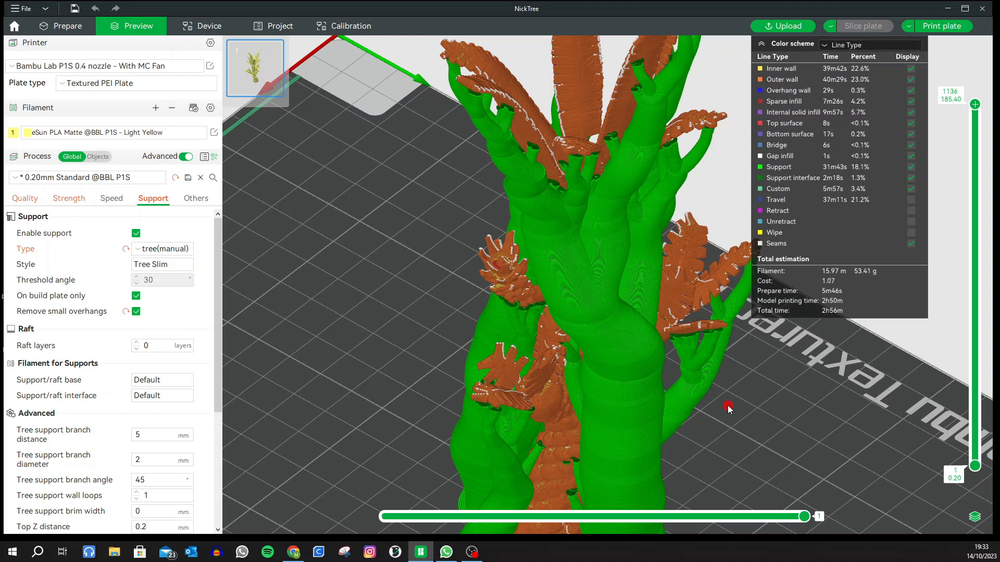
pyautogui.moveTo(728, 409); pyautogui.dragTo(720, 410)
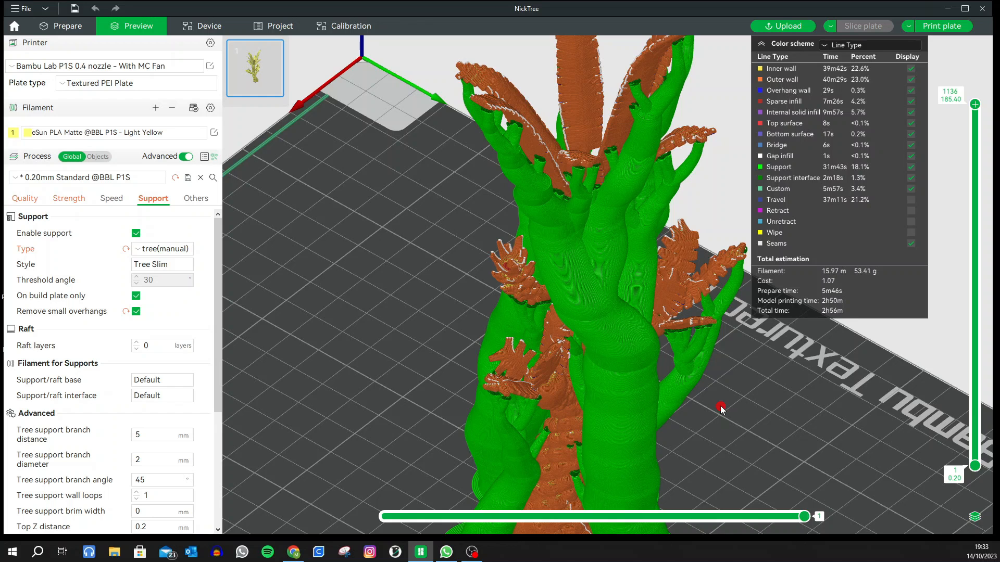
pyautogui.scroll(-2, 721, 409)
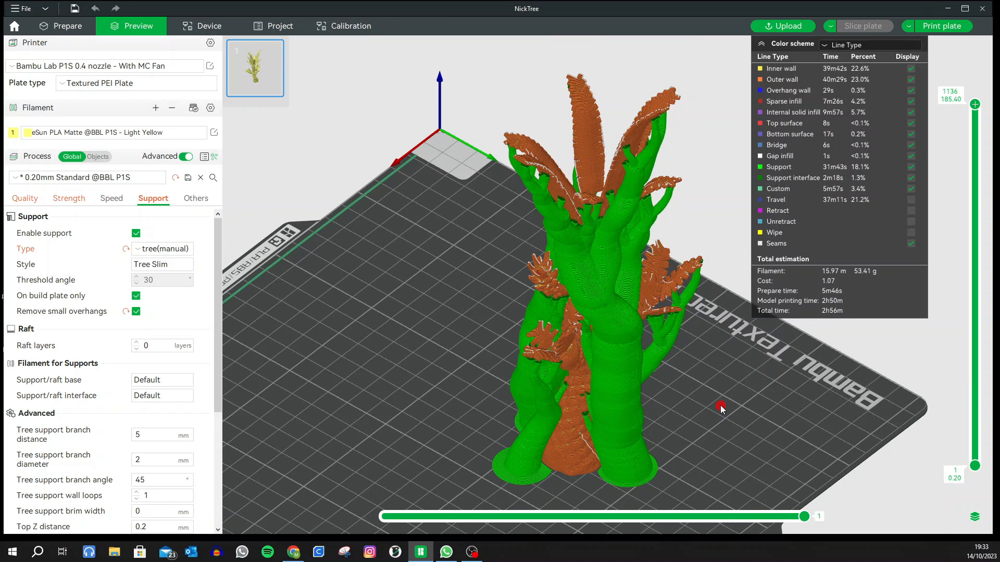
pyautogui.moveTo(720, 405); pyautogui.dragTo(671, 376)
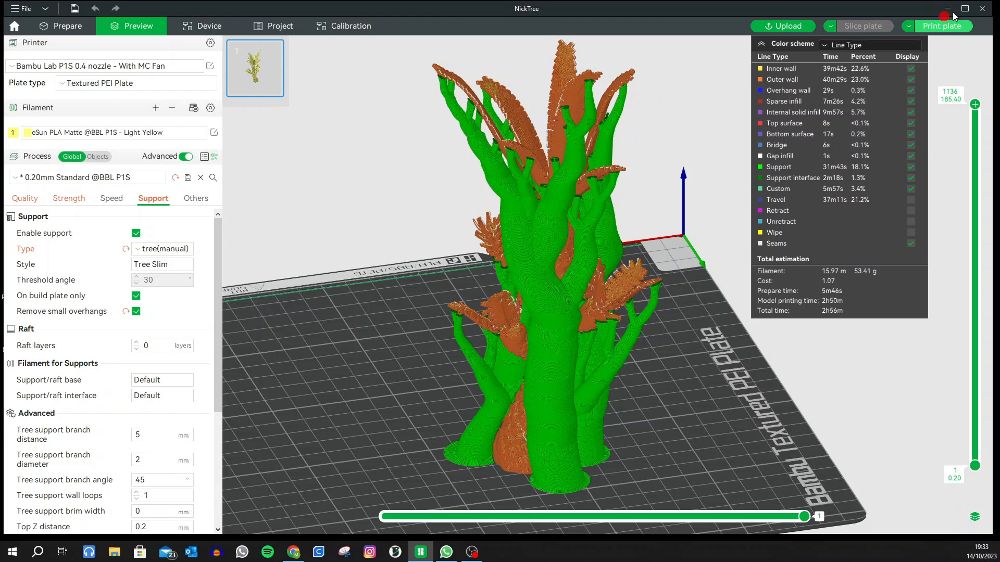
# - Send the sliced plate to the selected printer with bed leveling and timelapse enabled, proceeding despite the printer type mismatch
pyautogui.click(943, 27)
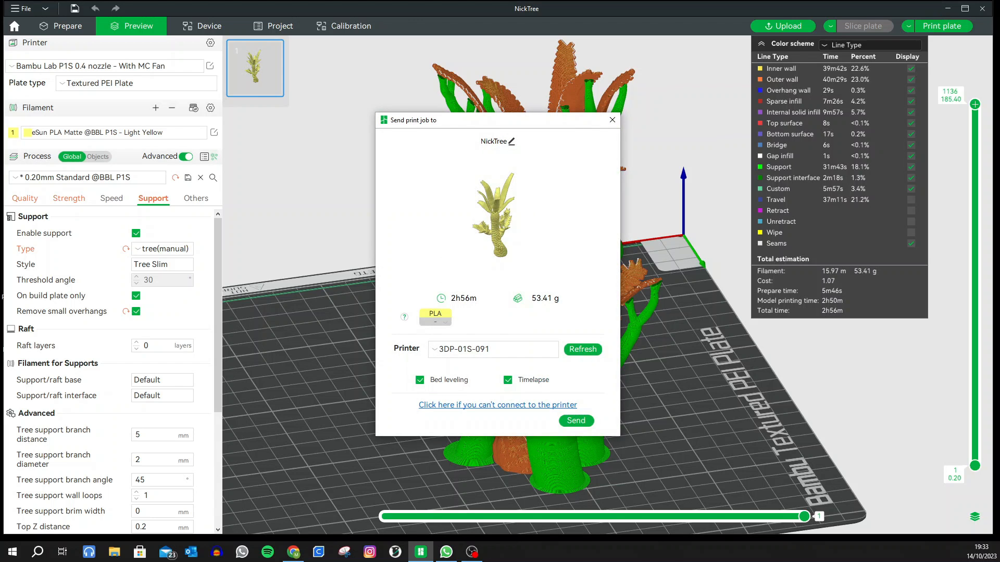
pyautogui.click(576, 421)
pyautogui.click(526, 291)
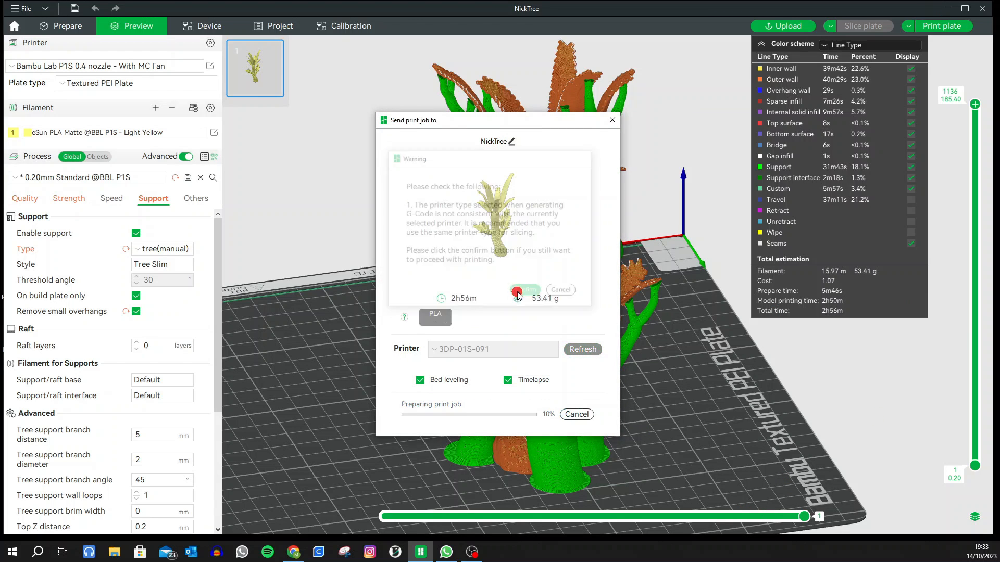